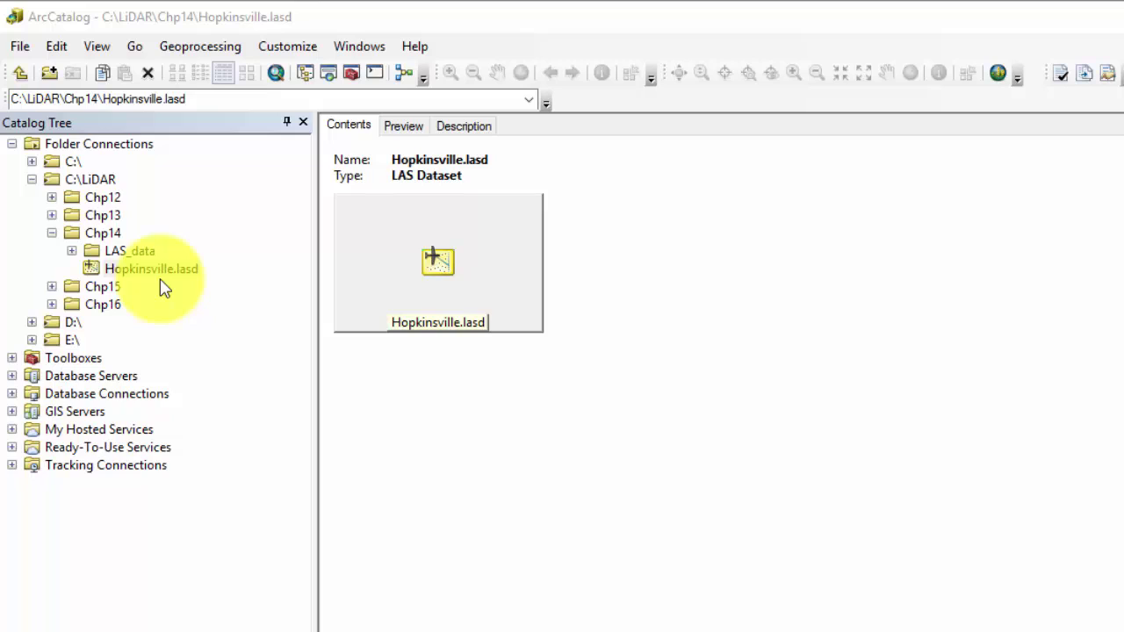
- Bring up the item actions for Hopkinsville.lasd in C:\LiDAR\Chp14
right_click(155, 274)
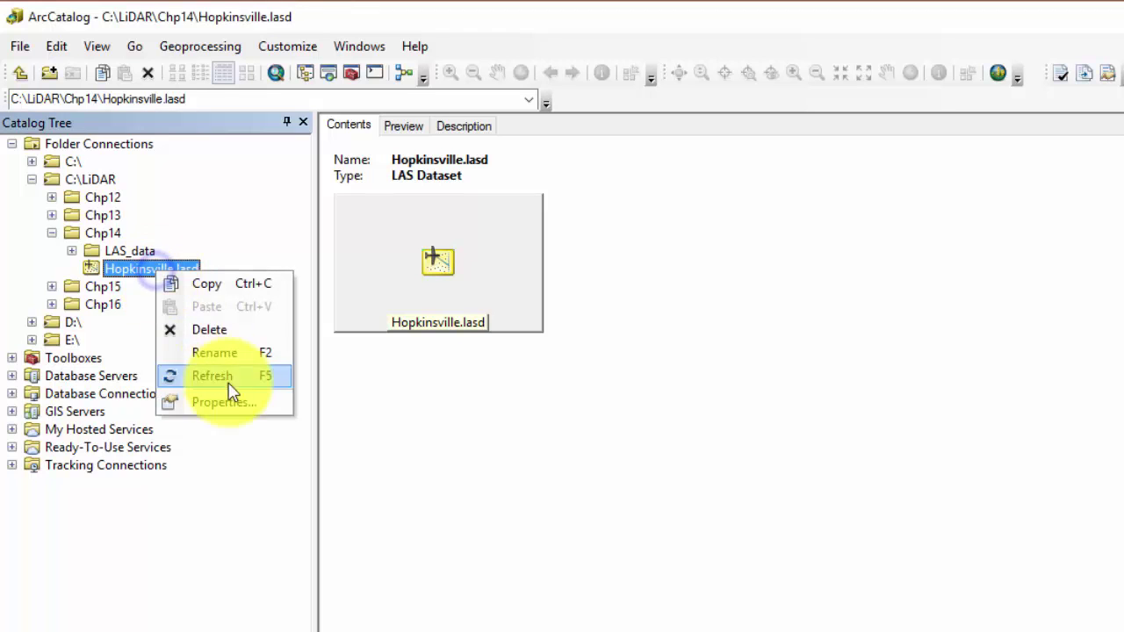
- View Hopkinsville.lasd's Surface Constraints properties, confirming no feature classes are listed
left_click(234, 411)
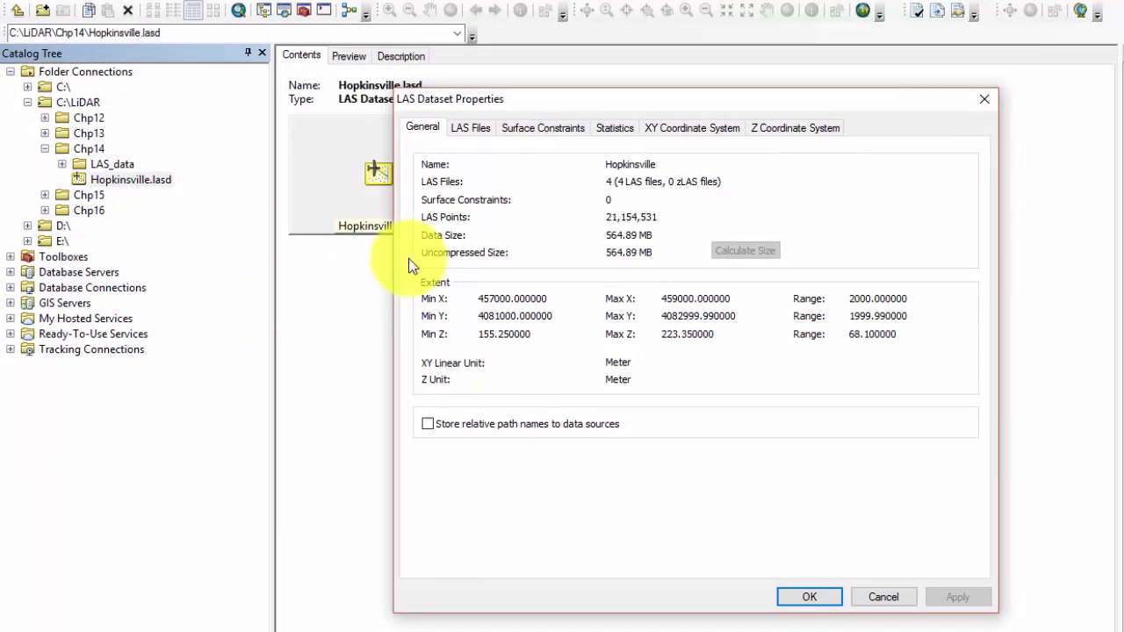
left_click(544, 128)
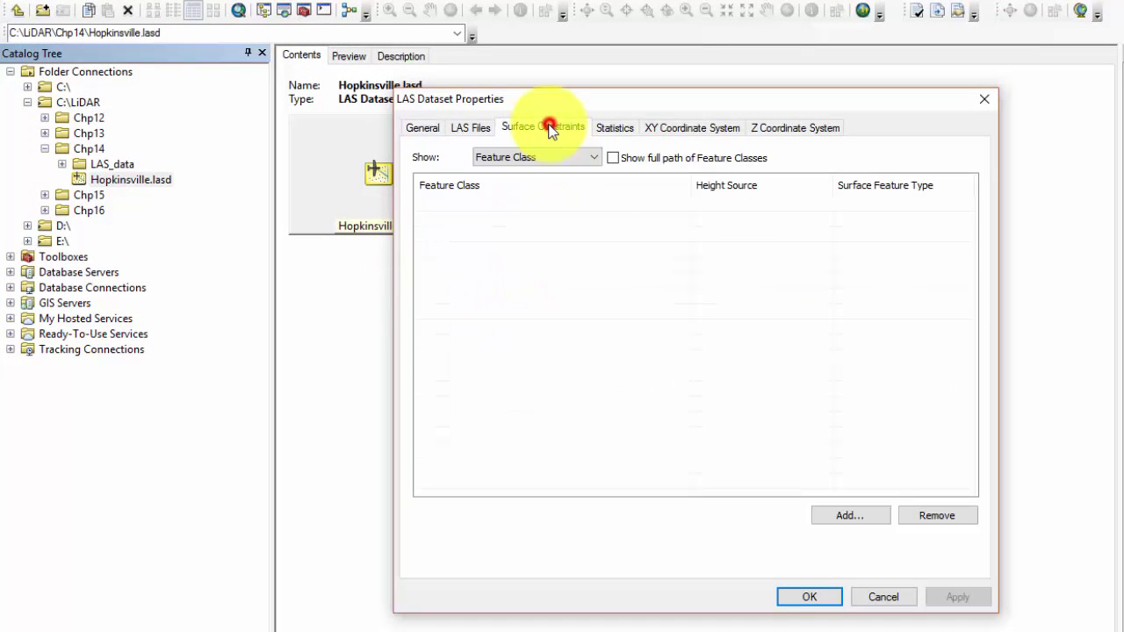
left_click(627, 157)
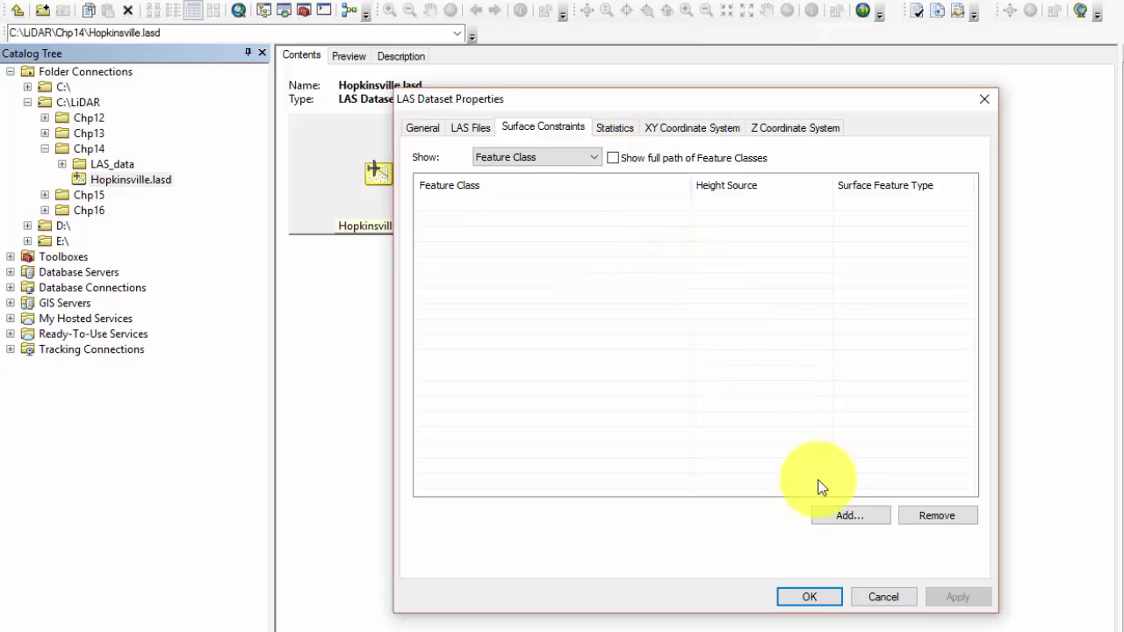
left_click(845, 517)
left_click(936, 518)
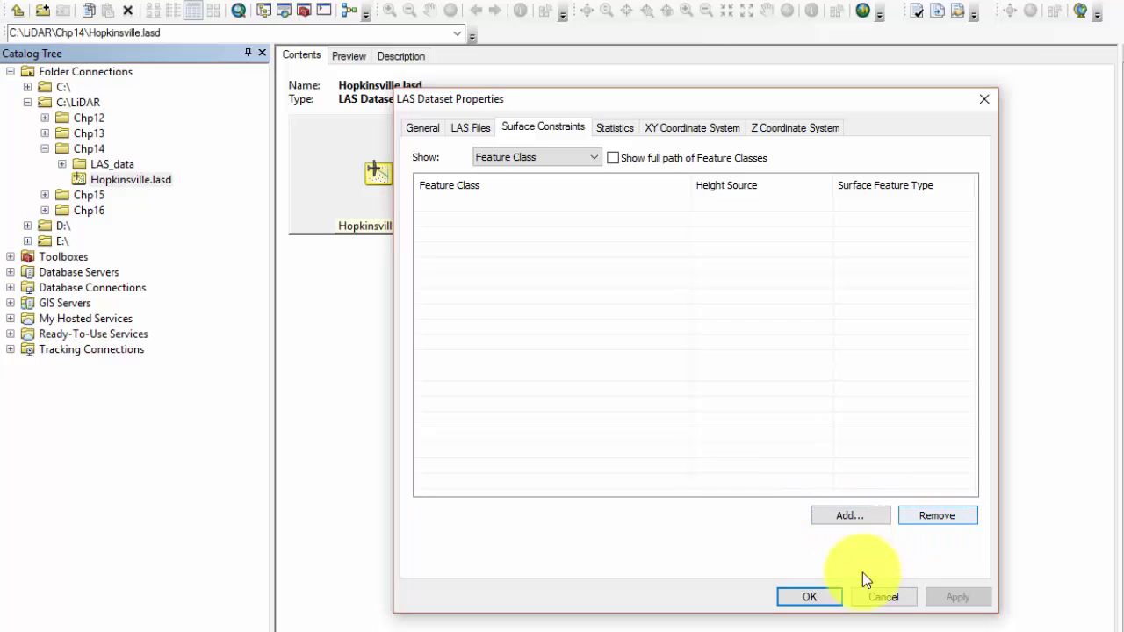
left_click(823, 604)
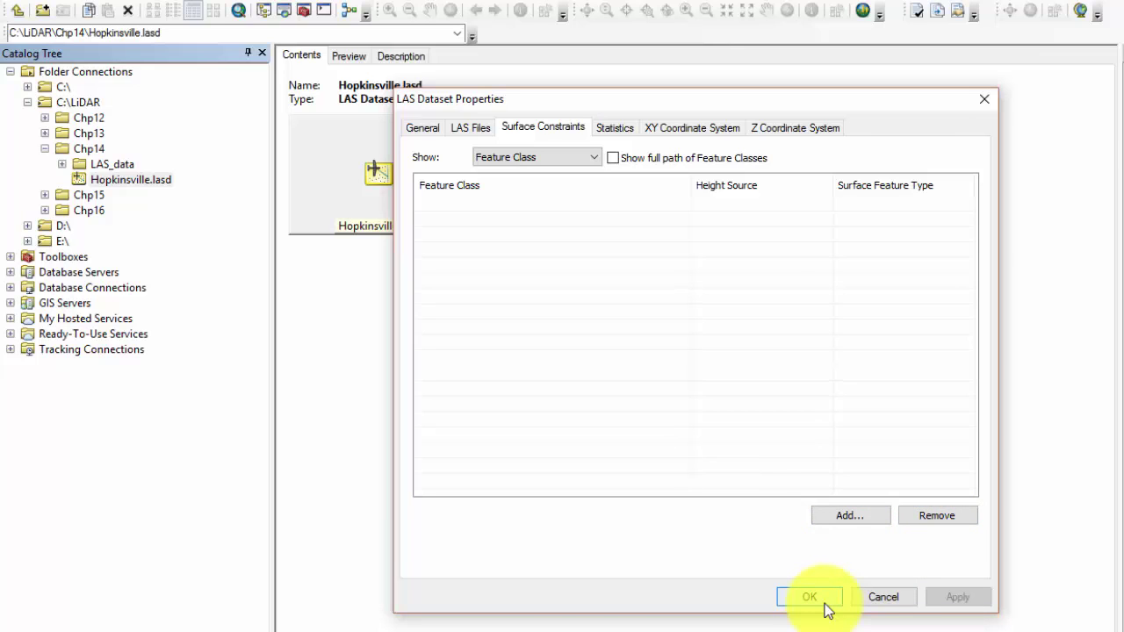
- Close the properties and browse the Data Management Tools > LAS Dataset toolset's tools
left_click(826, 609)
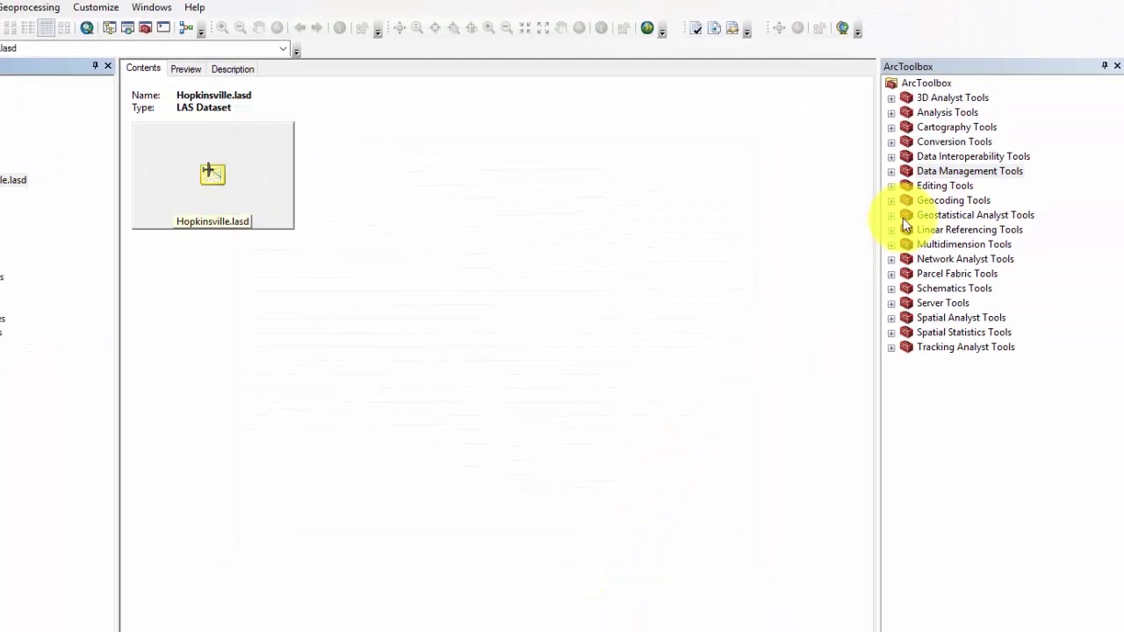
left_click(891, 173)
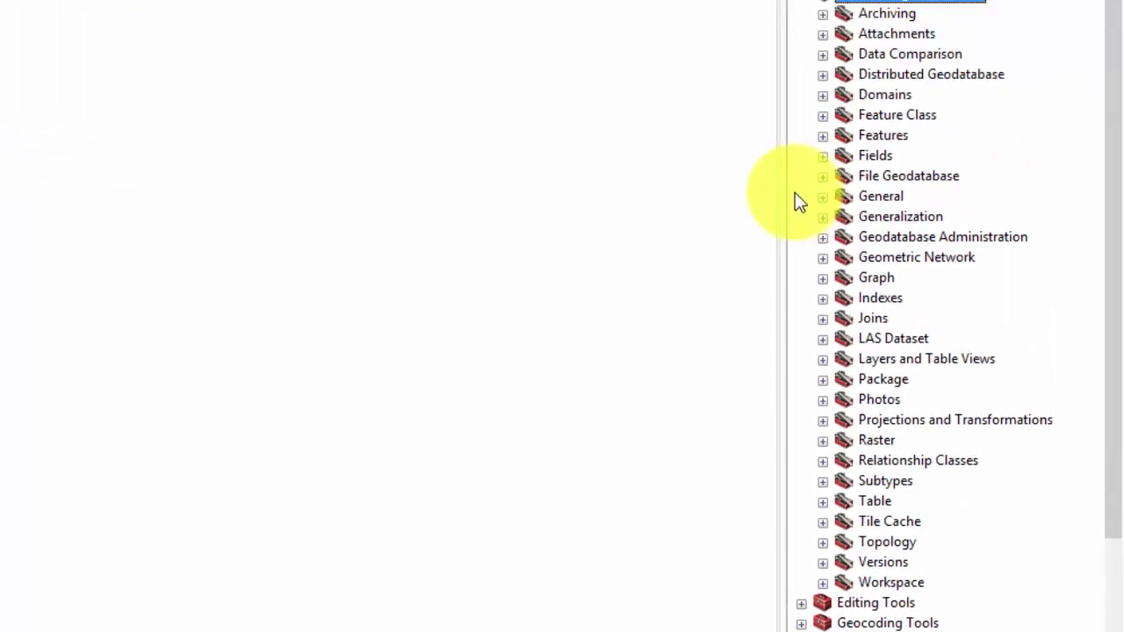
left_click(822, 339)
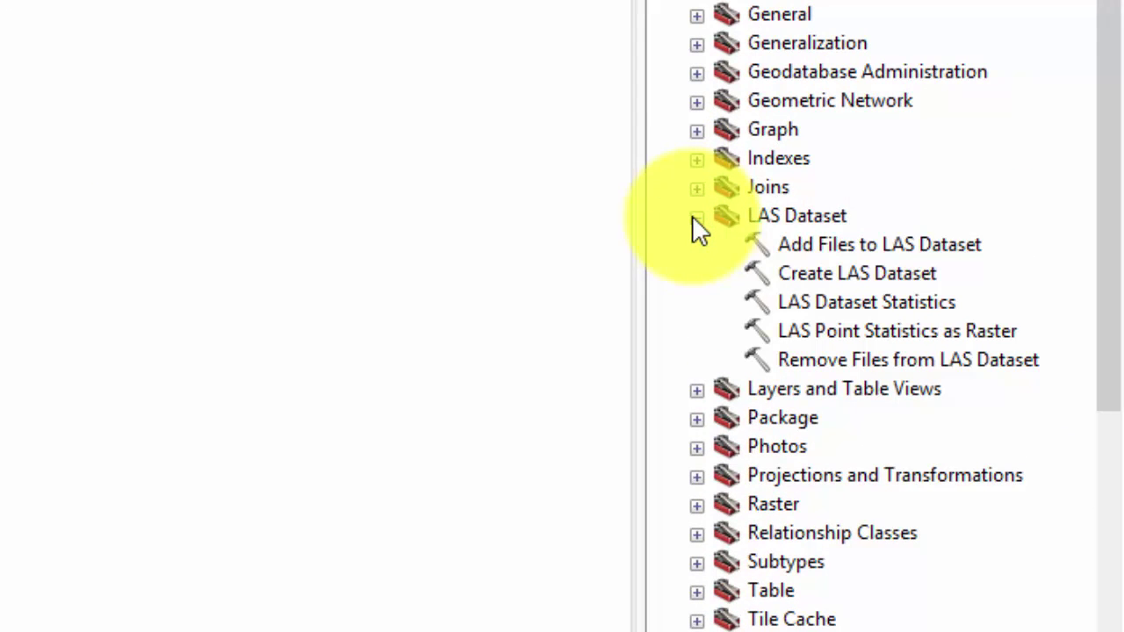
left_click(929, 271)
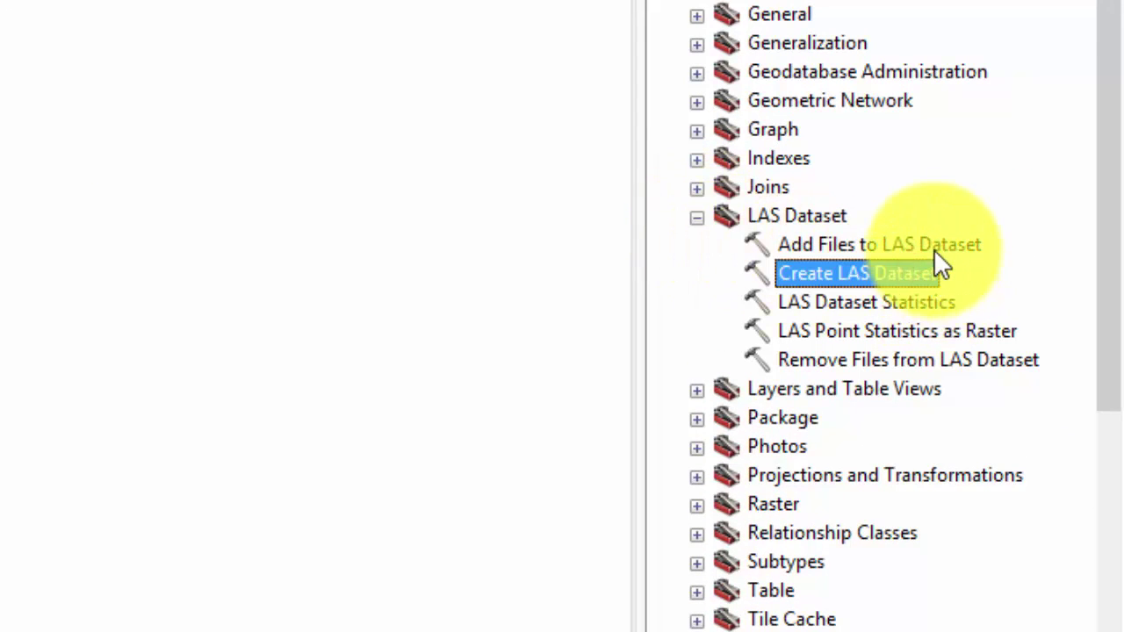
left_click(934, 246)
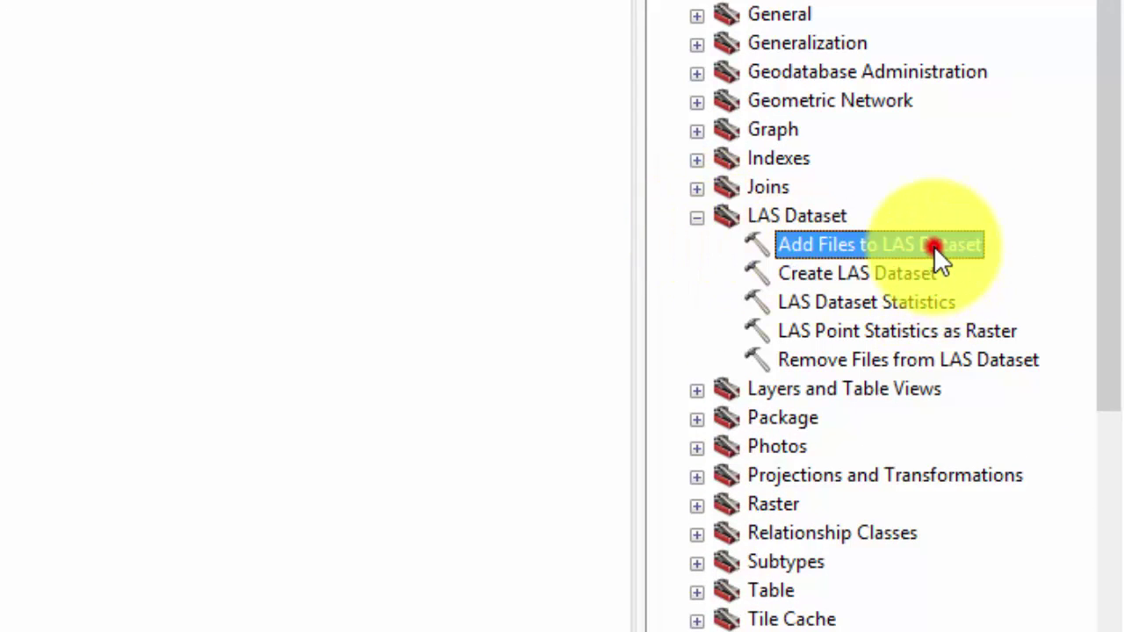
left_click(941, 360)
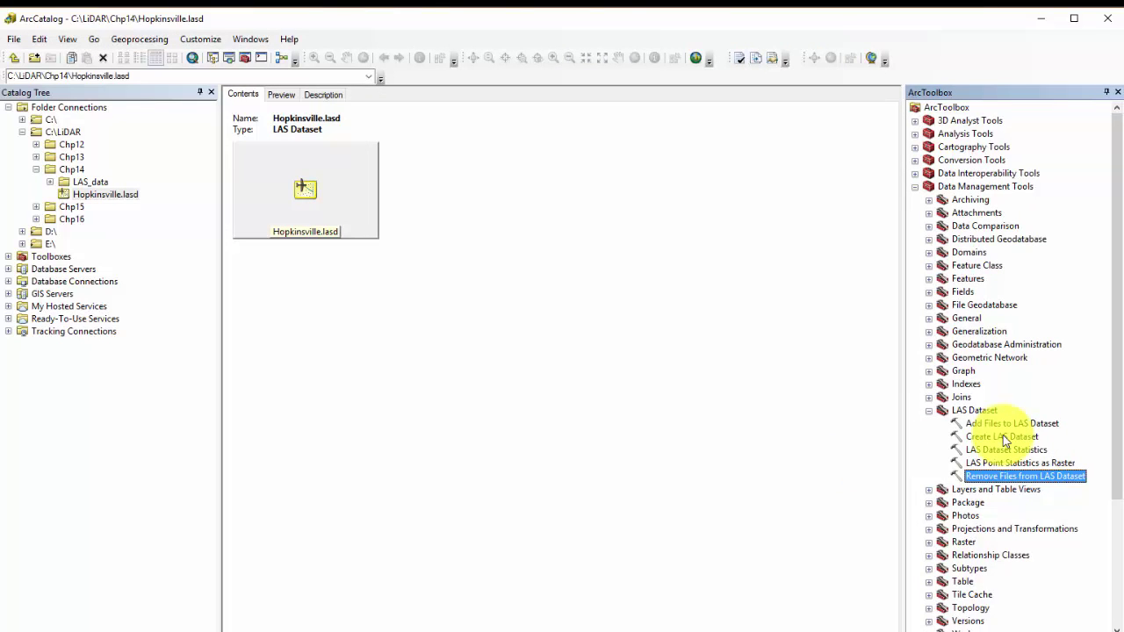
- Build Hopkinsville_Surface_Constraints.lasd in Chp14 from the four Kentucky .las tiles with Create LAS Dataset
left_click(1004, 437)
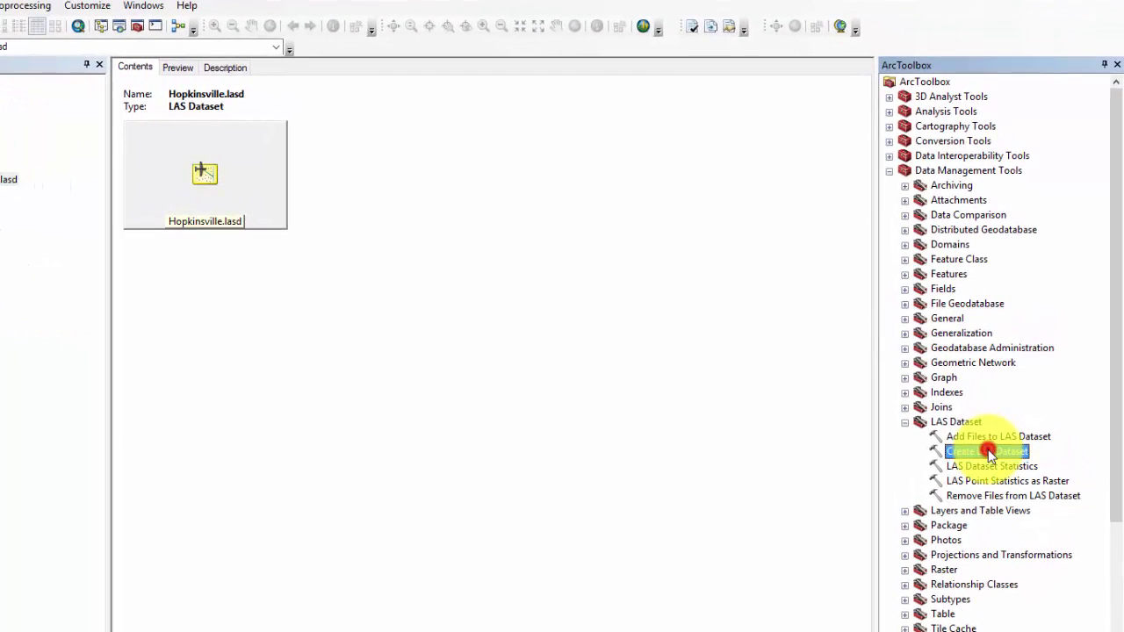
double_click(989, 452)
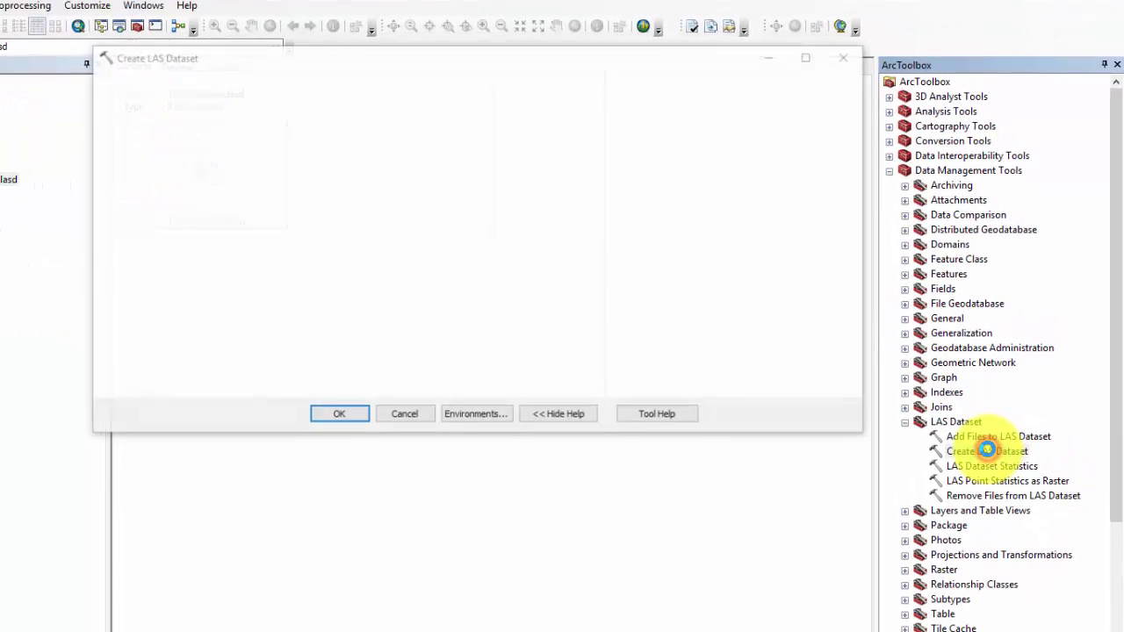
left_click(574, 127)
left_click(395, 152)
left_click(394, 197, "shift")
left_click(668, 346)
left_click_drag(393, 327, 189, 327)
type("Hopkinsville_Surface_Constraints")
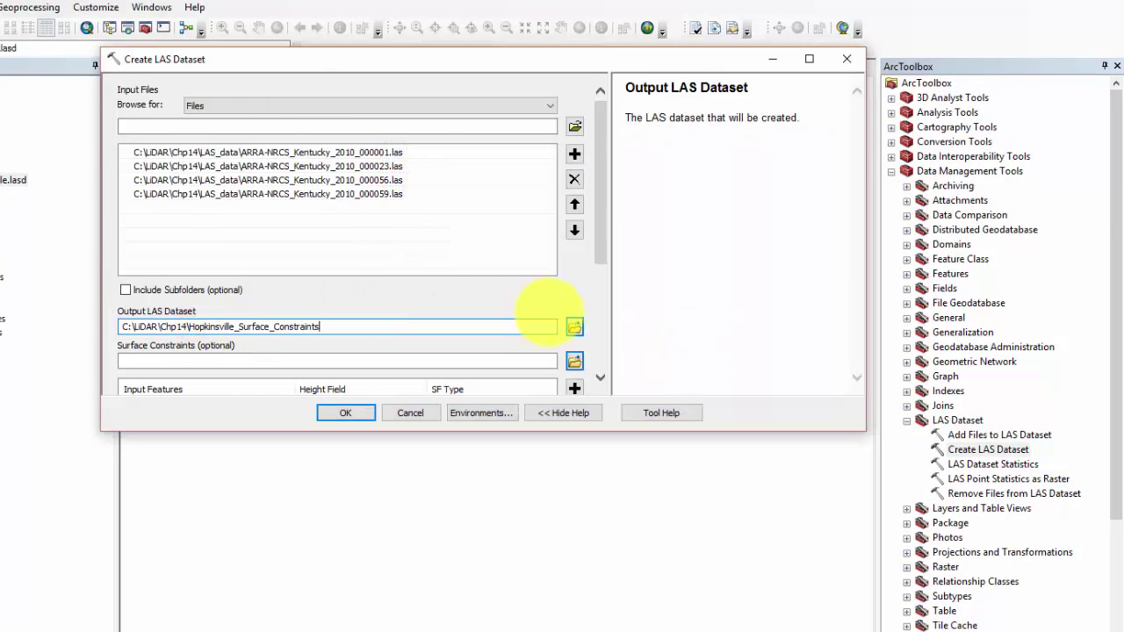
left_click_drag(600, 222, 580, 312)
left_click(323, 414)
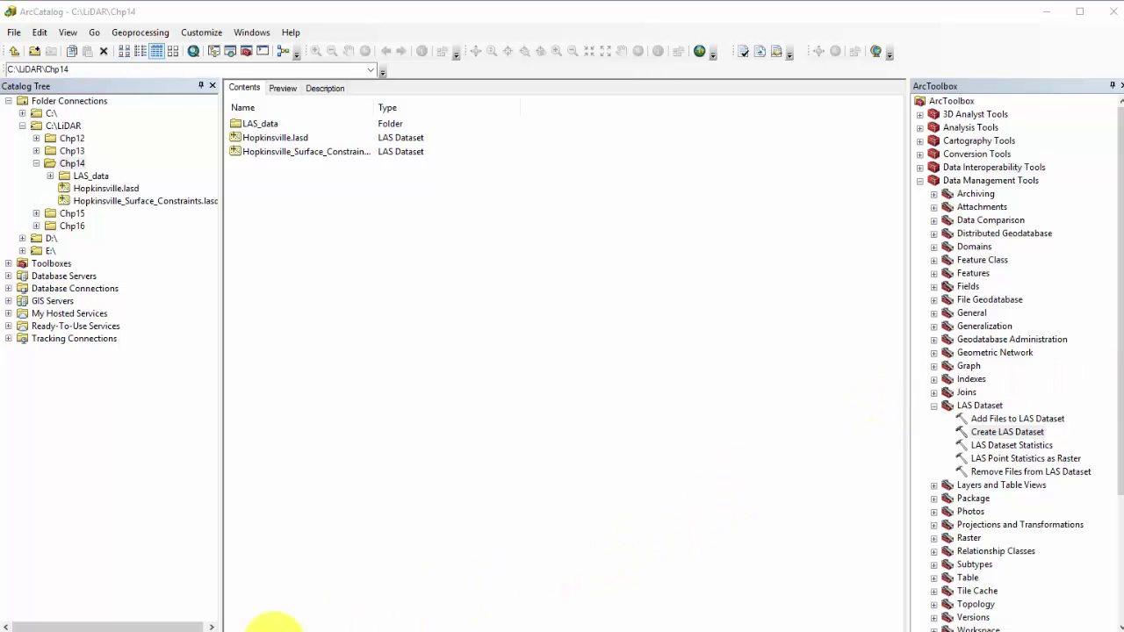
- Add Hopkinsville_Surface_Constraints.lasd to the ArcMap map and dock the LAS Dataset toolbar
left_click(188, 631)
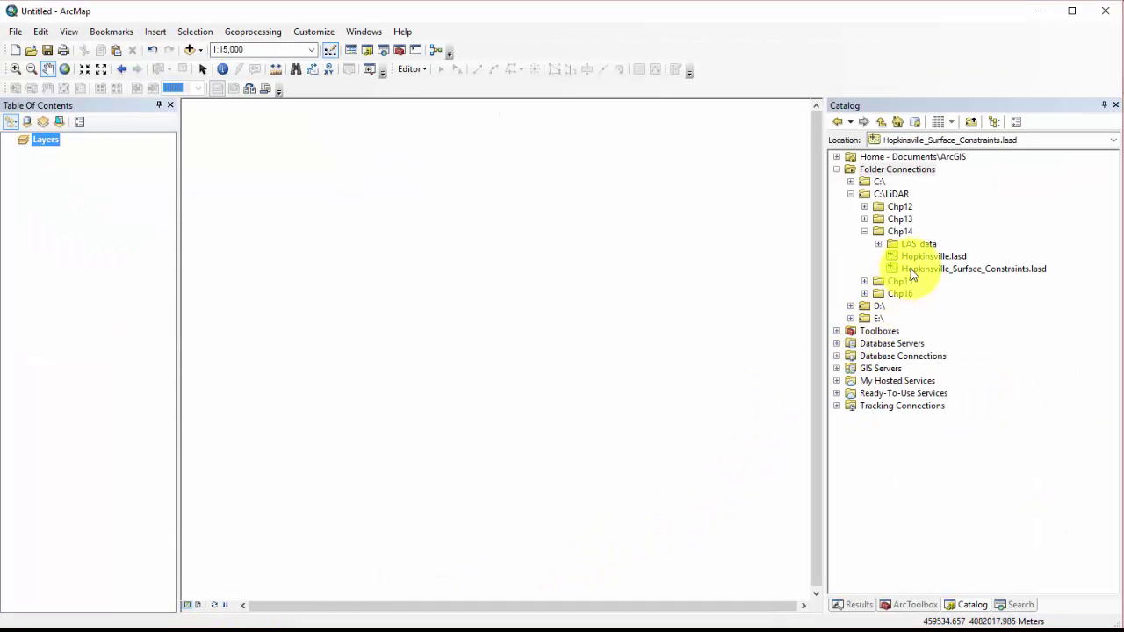
left_click_drag(911, 269, 612, 343)
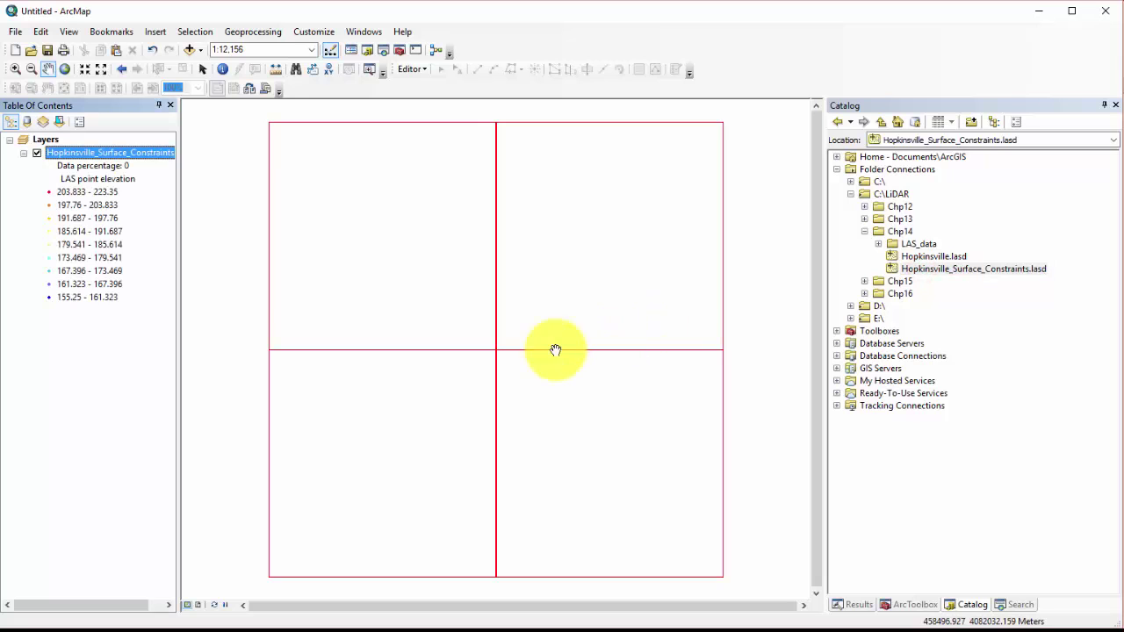
left_click(316, 34)
mouse_move(321, 53)
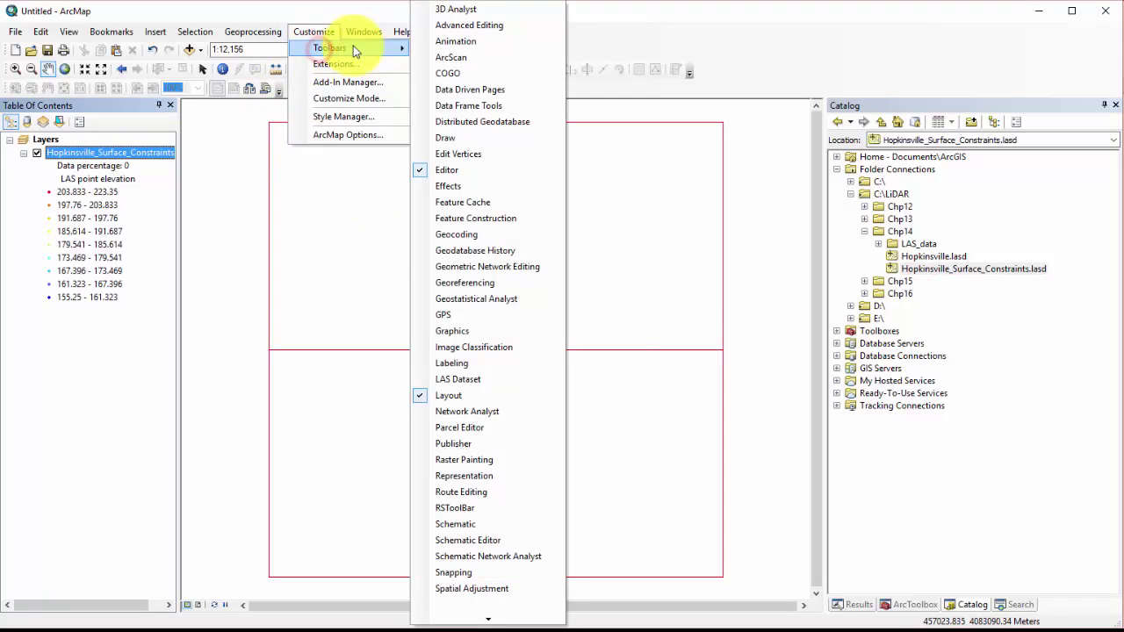
left_click(506, 383)
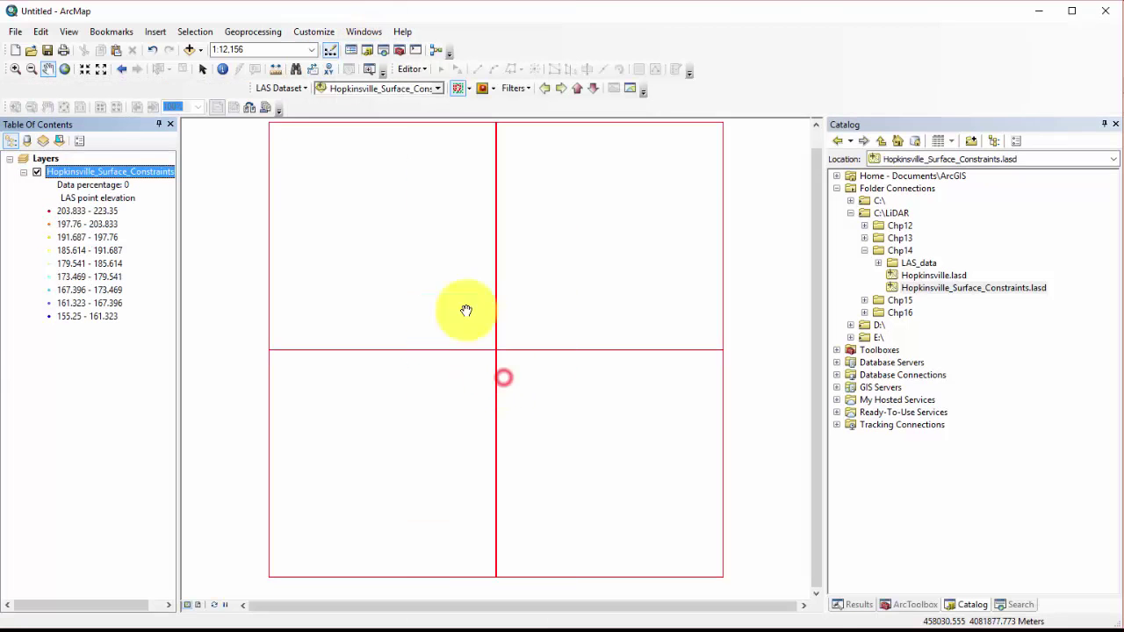
left_click_drag(255, 89, 332, 92)
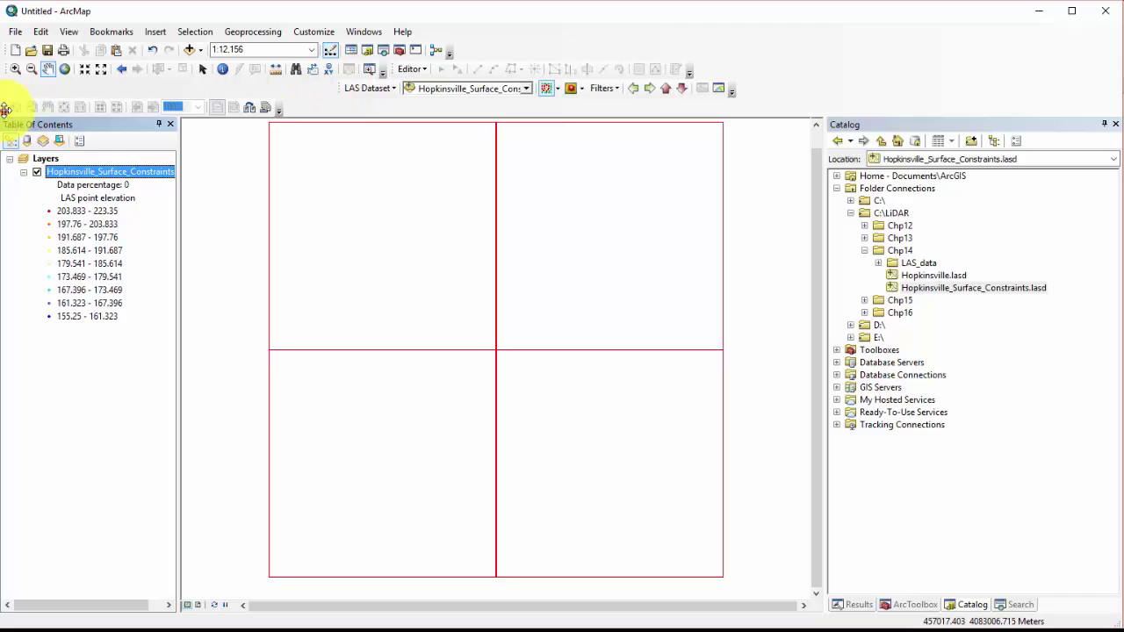
left_click_drag(4, 107, 7, 88)
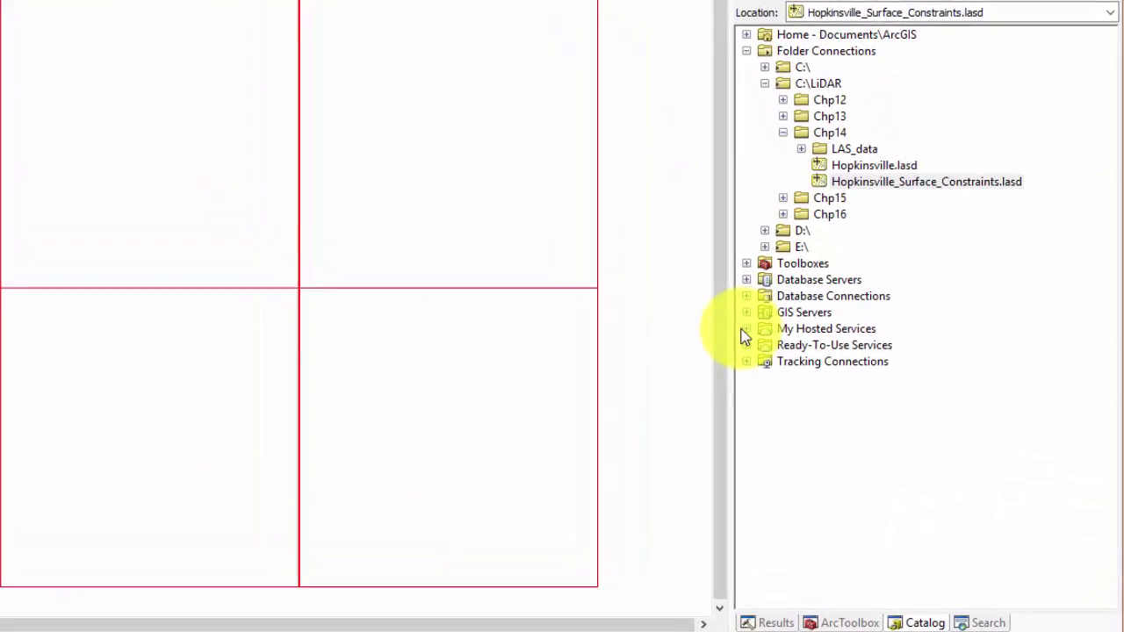
- Add an ArcGIS Server connection to gis.apfo.usda.gov
left_click(746, 312)
left_click(833, 334)
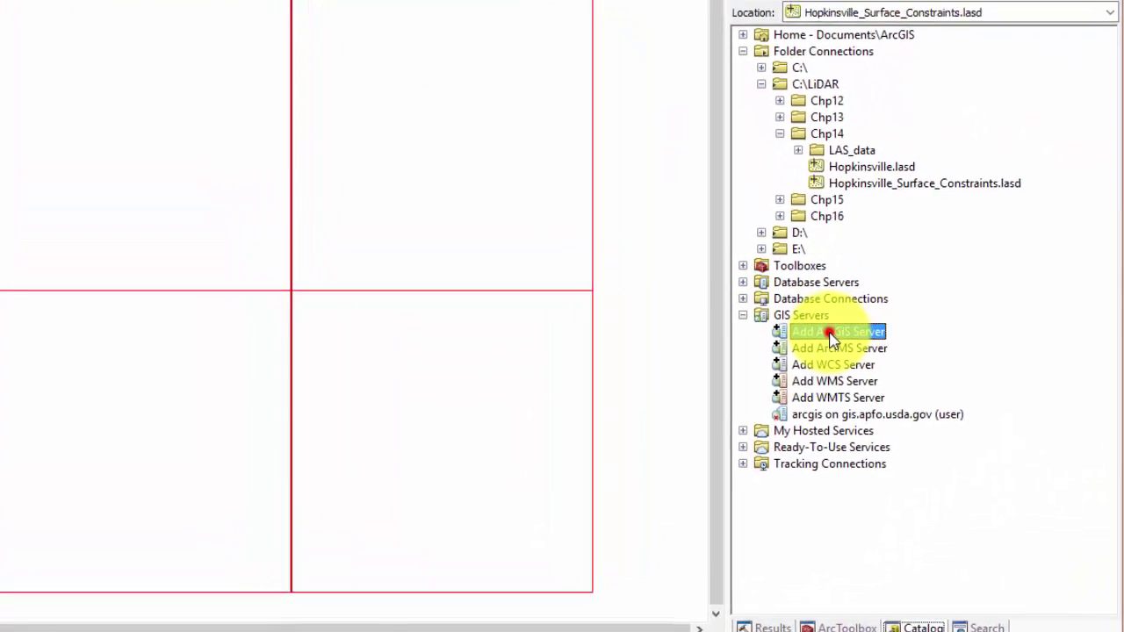
double_click(833, 334)
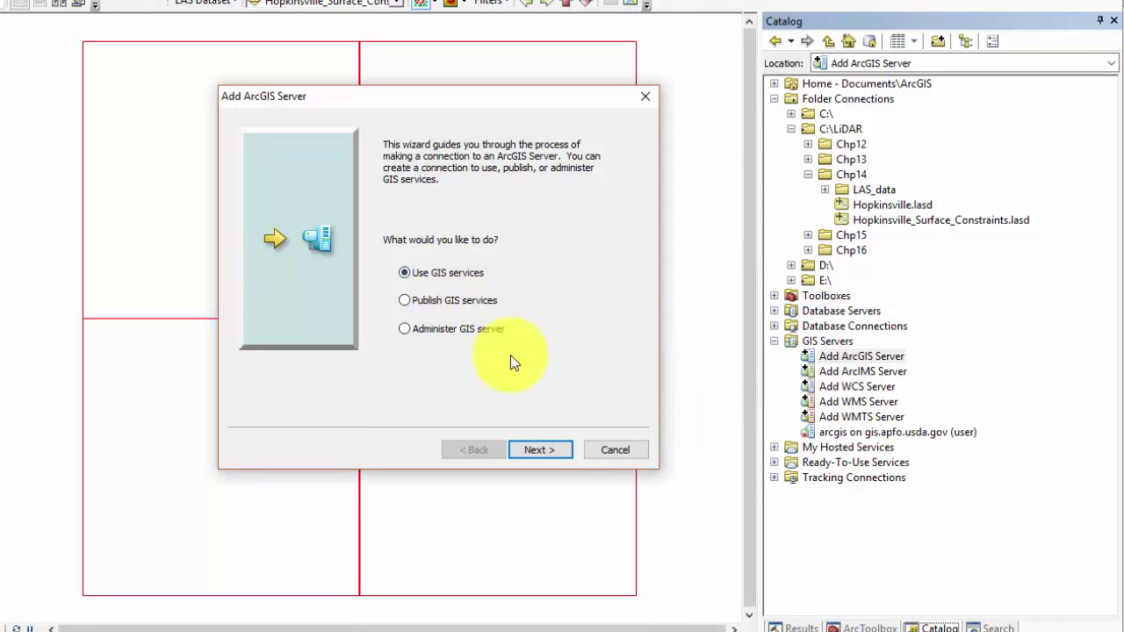
left_click(538, 450)
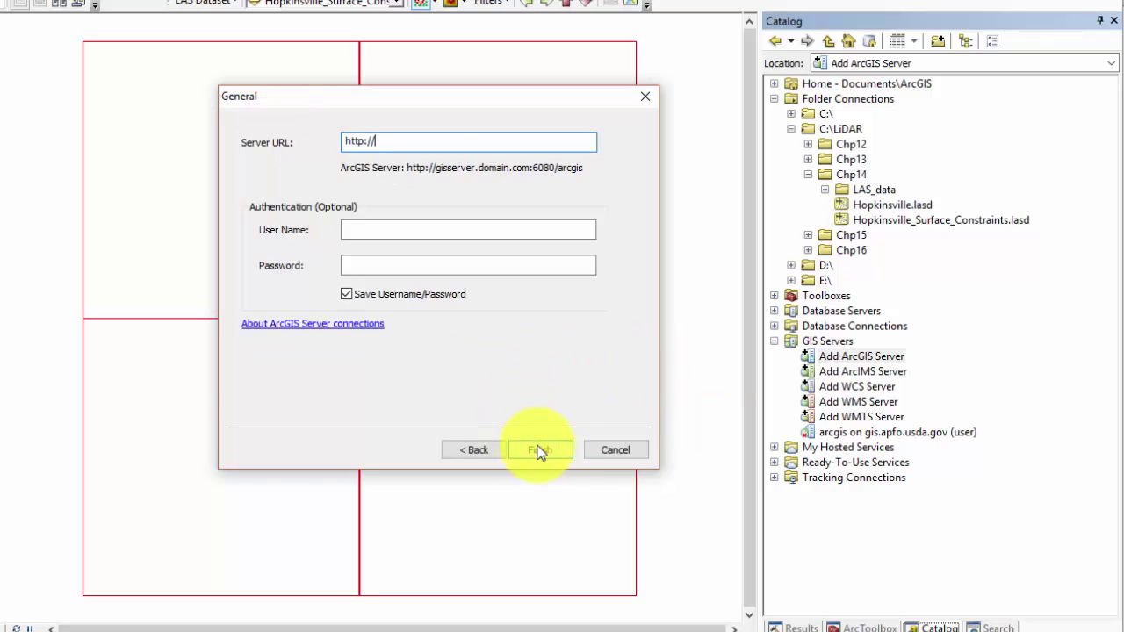
key("BackSpace")
key("BackSpace")
key("BackSpace")
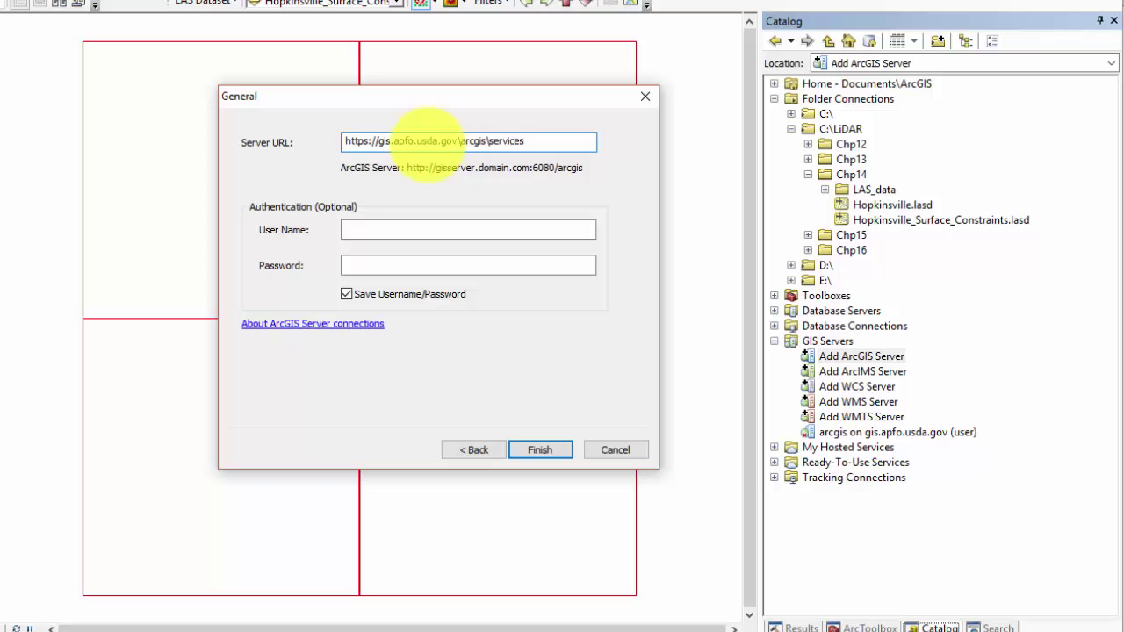
left_click(532, 453)
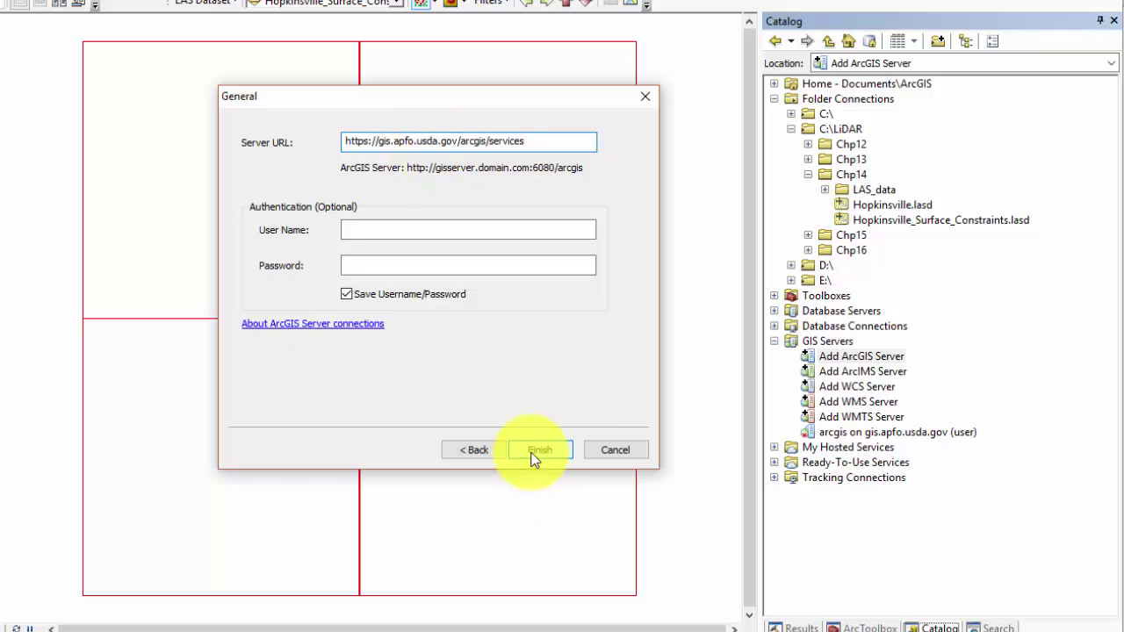
- Add the NAIP Kentucky_2014_1m imagery from that server to the map
left_click(791, 448)
left_click(809, 501)
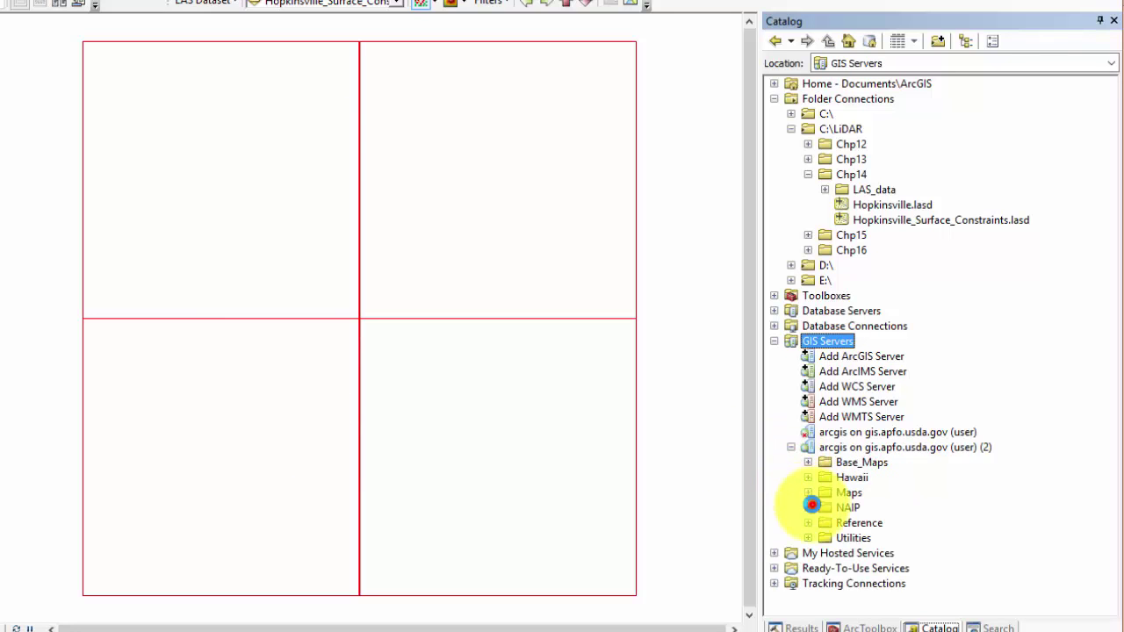
left_click(856, 309)
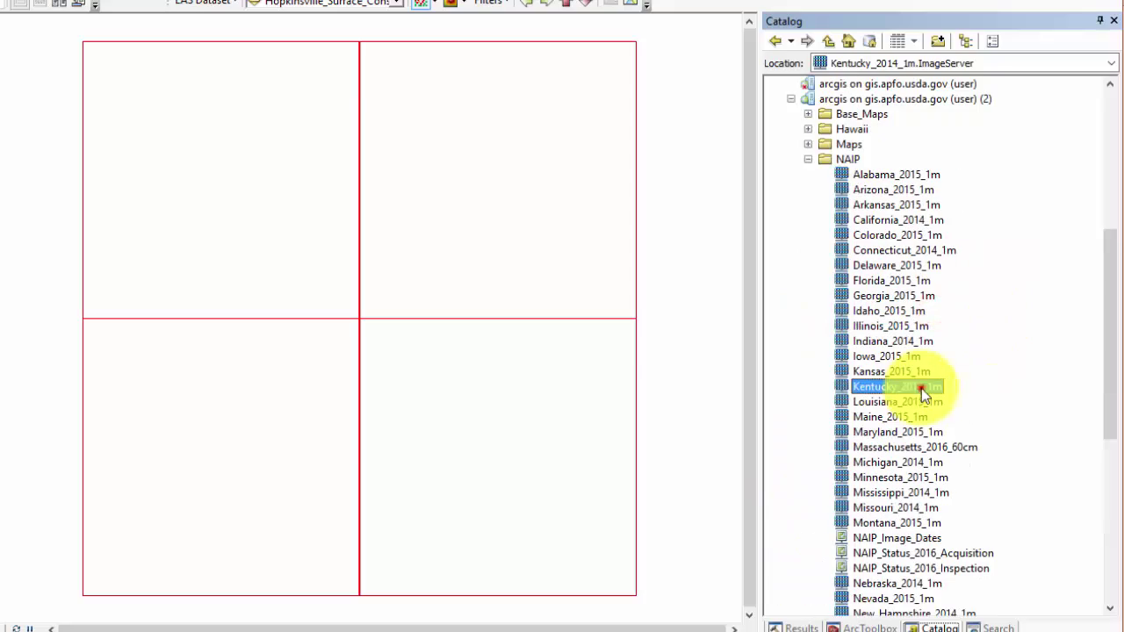
left_click_drag(922, 388, 349, 426)
- Create a Vectors folder inside Chp14
left_click(595, 441)
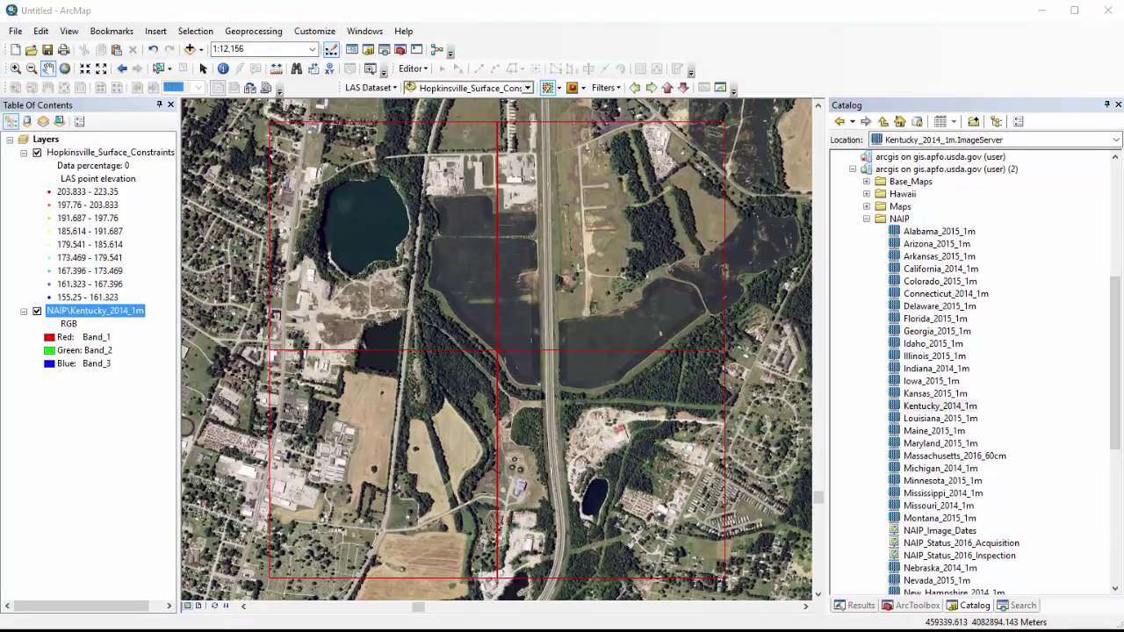
double_click(894, 216)
left_click(839, 369)
left_click(903, 231)
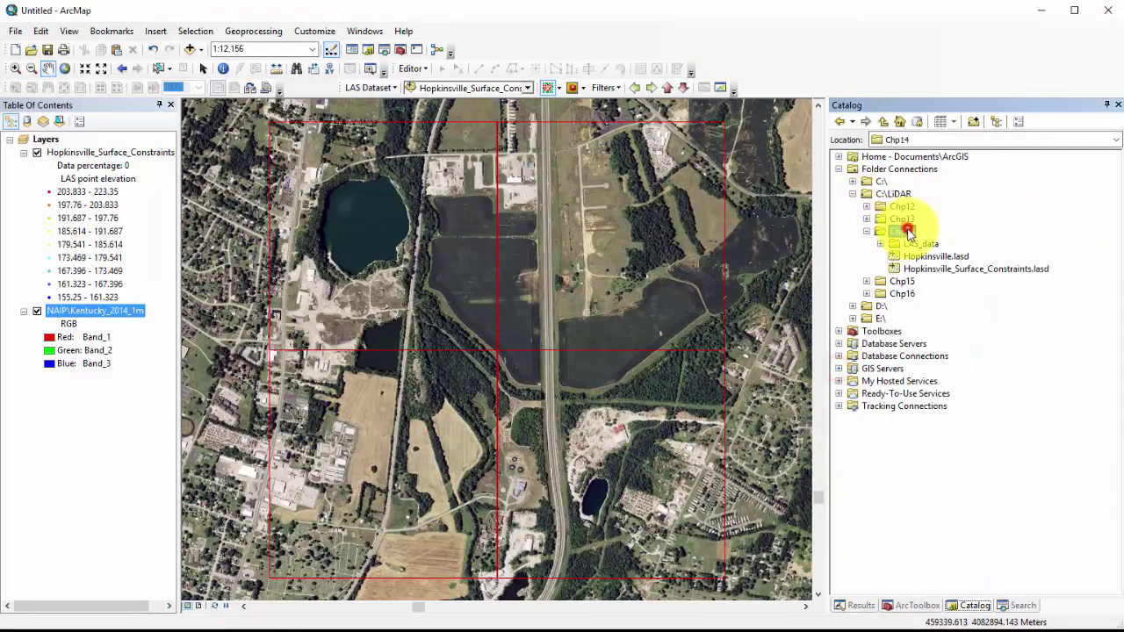
right_click(905, 231)
mouse_move(977, 324)
left_click(809, 322)
type("Vectors")
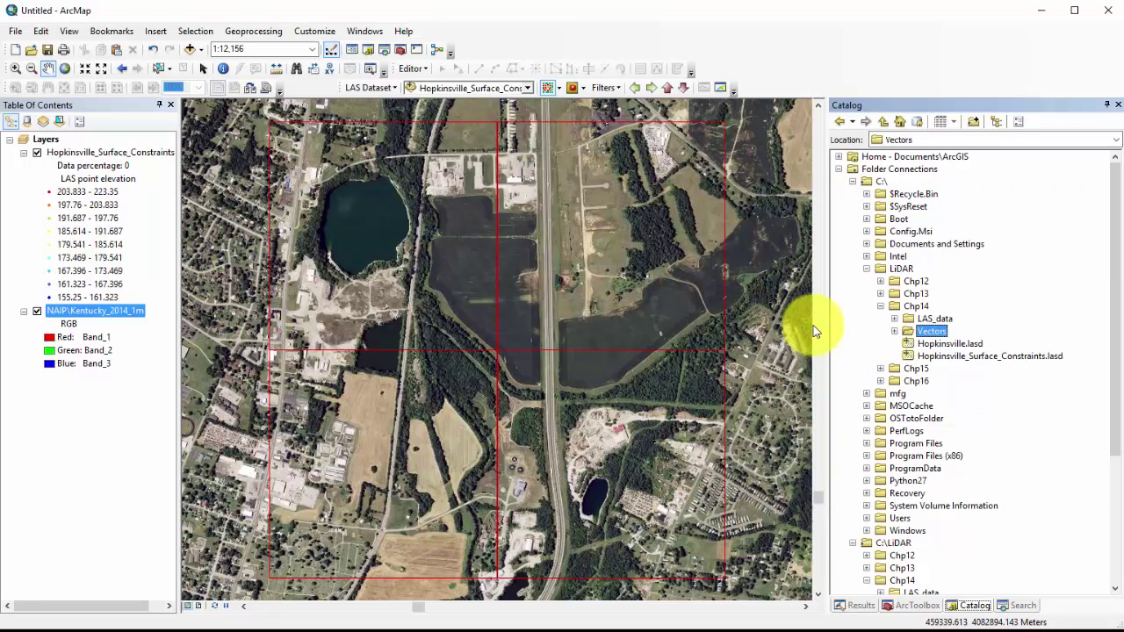
- Create a polygon shapefile water in Vectors using NAD 1983 UTM Zone 16N
right_click(932, 331)
left_click(996, 422)
type("water_bodies")
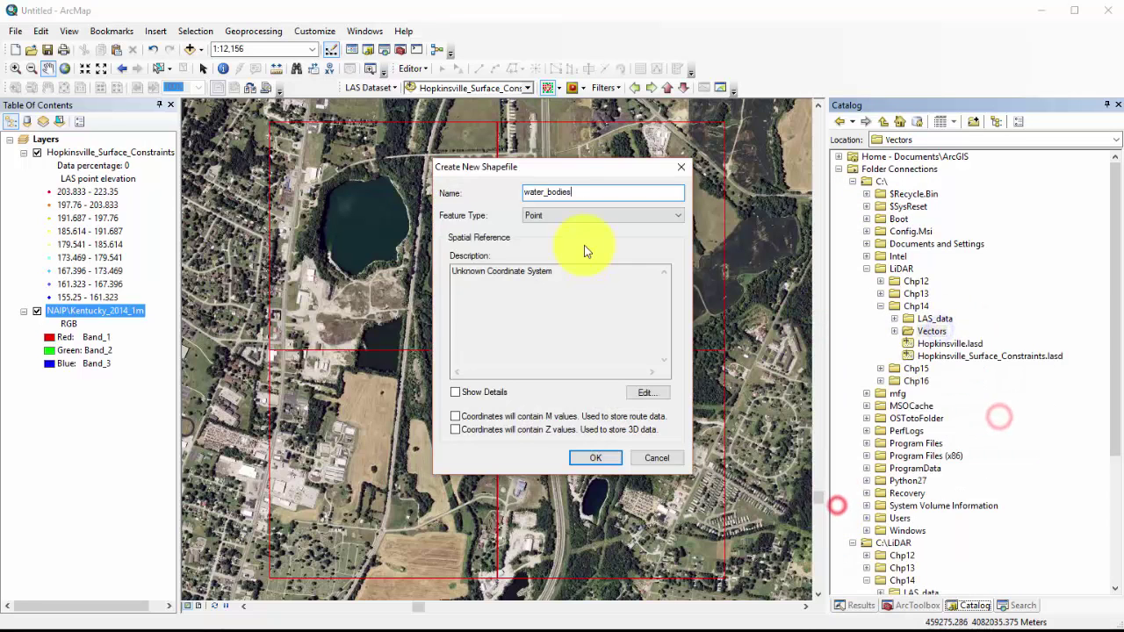
left_click(593, 216)
left_click(642, 400)
double_click(495, 211)
double_click(477, 296)
left_click(640, 504)
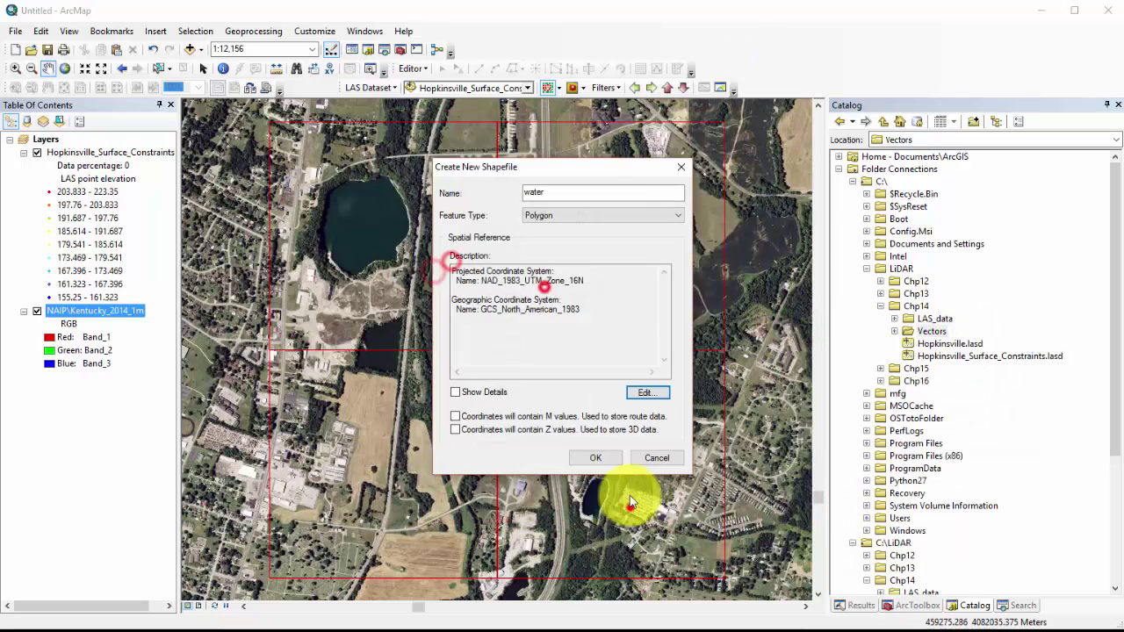
left_click(596, 458)
left_click(687, 446)
- Start an editing session on the water layer's folder
right_click(950, 343)
left_click(647, 105)
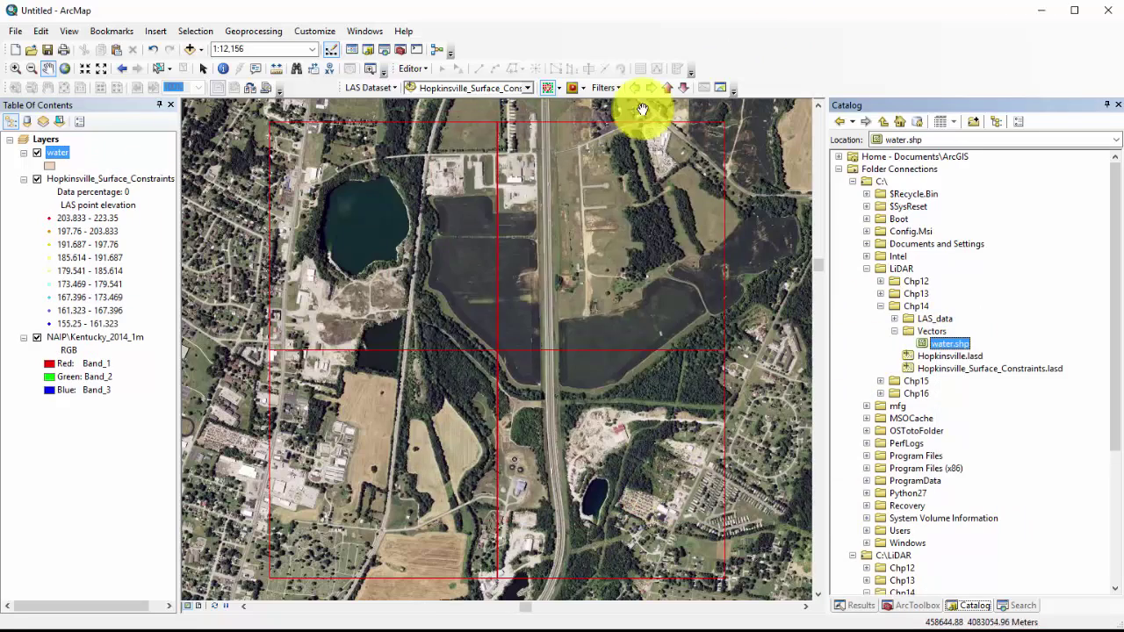
left_click(412, 69)
left_click(439, 88)
left_click(631, 480)
left_click(682, 479)
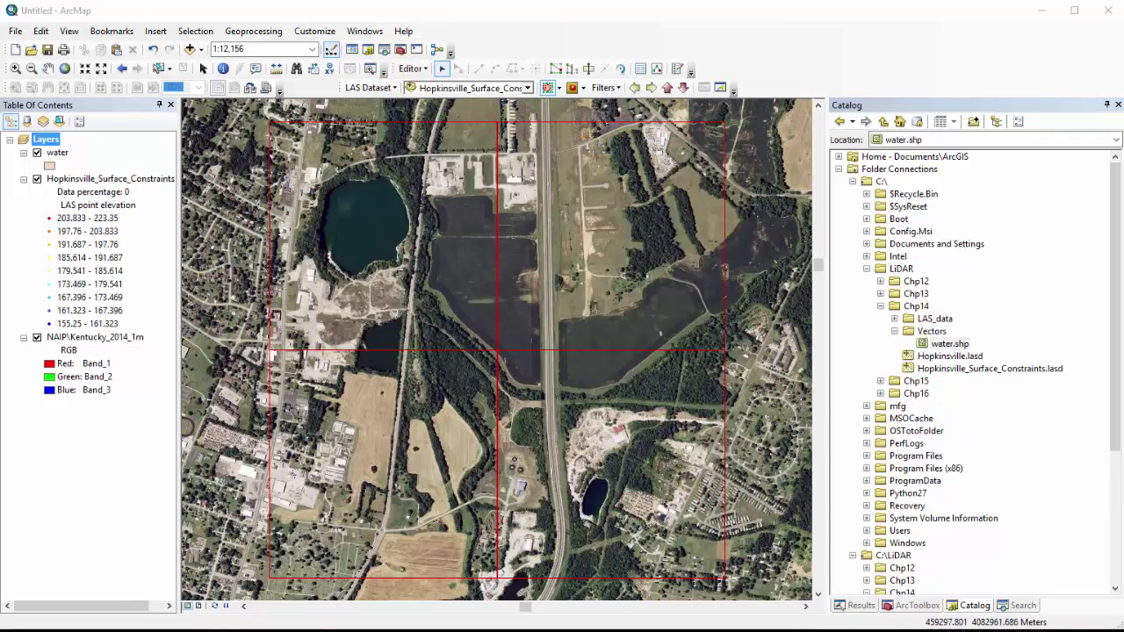
- Give the water layer a light blue fill and move the LAS layer below the imagery
double_click(57, 154)
left_click(413, 226)
left_click(243, 276)
left_click(428, 452)
left_click(647, 489)
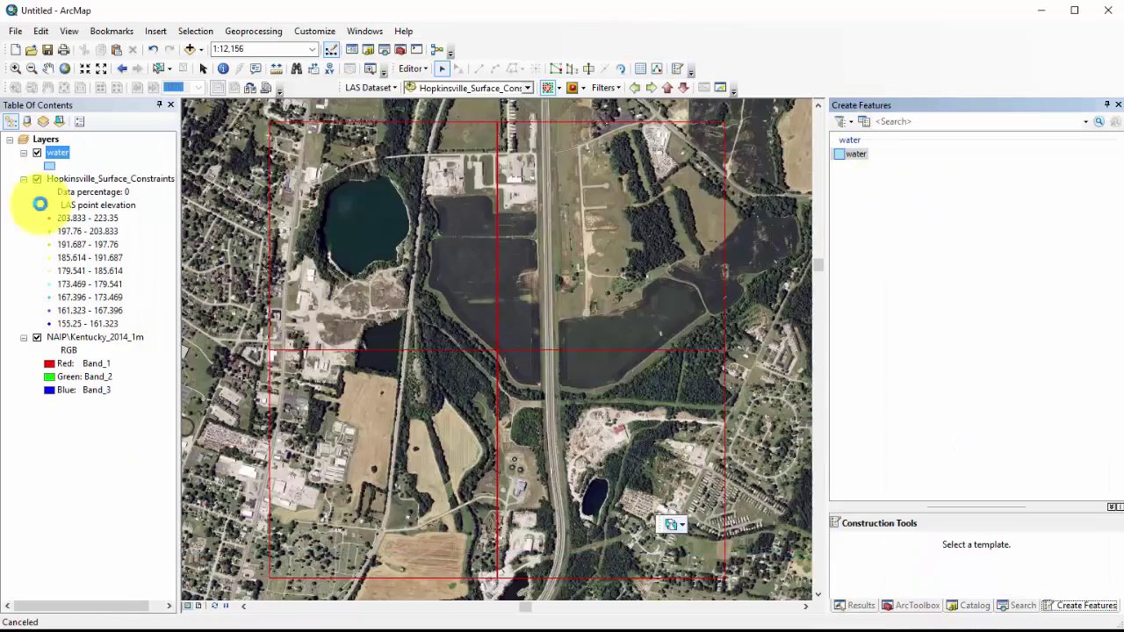
scroll(313, 242, "up", 5)
left_click_drag(110, 178, 105, 427)
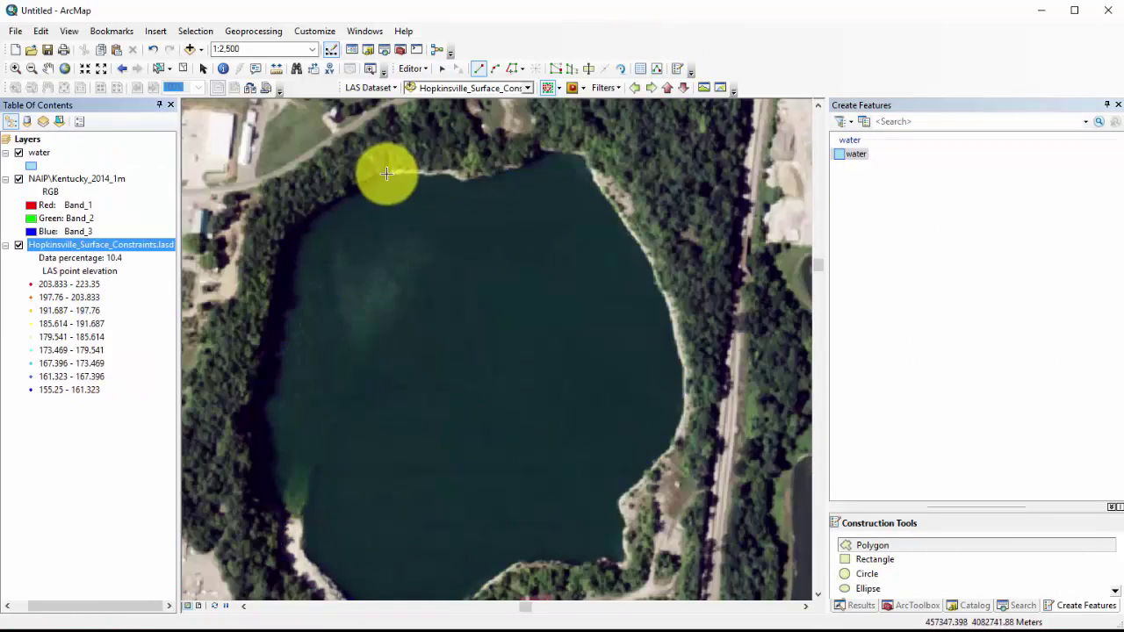
- Trace a lake's shoreline as a new water polygon
left_click(386, 173)
left_click(424, 176)
left_click(474, 176)
left_click(582, 158)
left_click(614, 208)
left_click(639, 250)
left_click(658, 291)
left_click(678, 338)
left_click(705, 387)
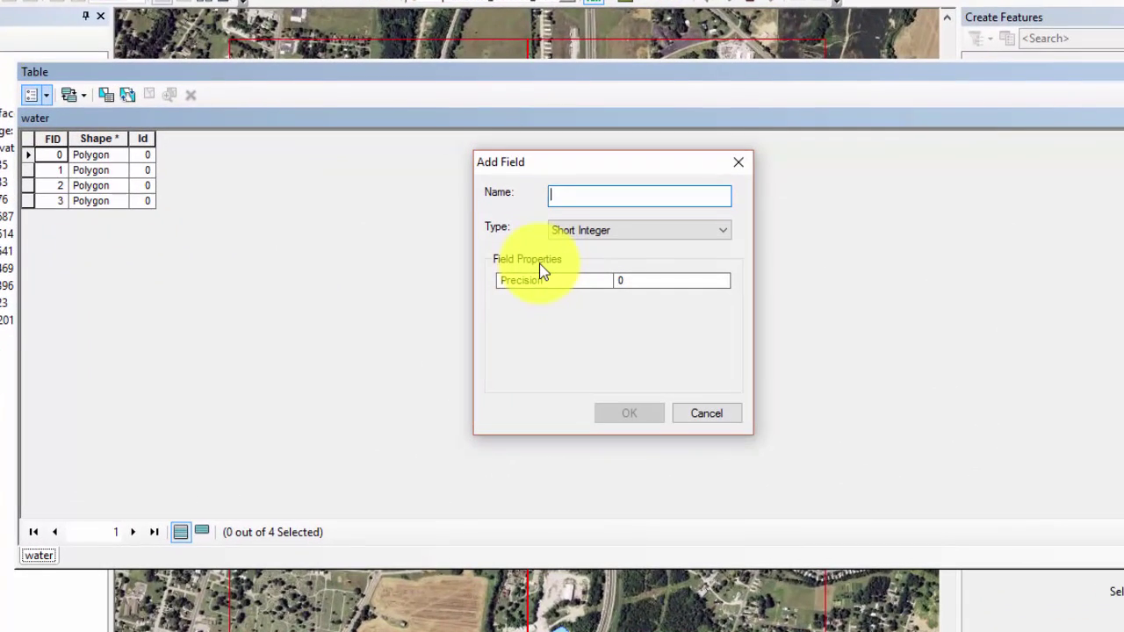
- Add depth and elevation fields to the water attribute table
type("depth")
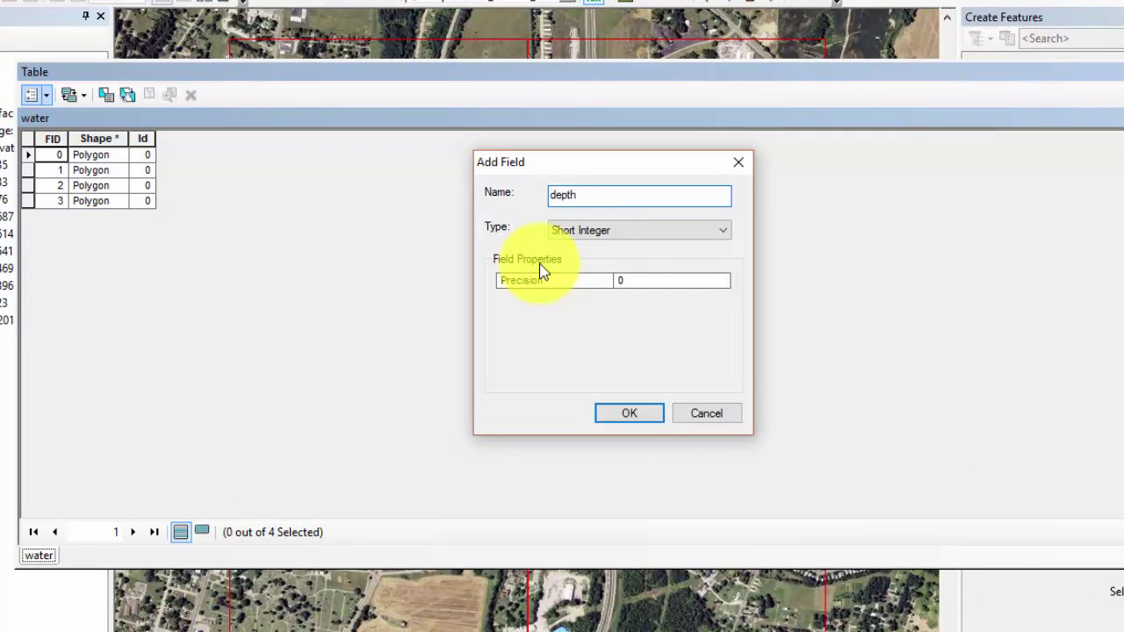
left_click(629, 413)
left_click(44, 94)
left_click(88, 229)
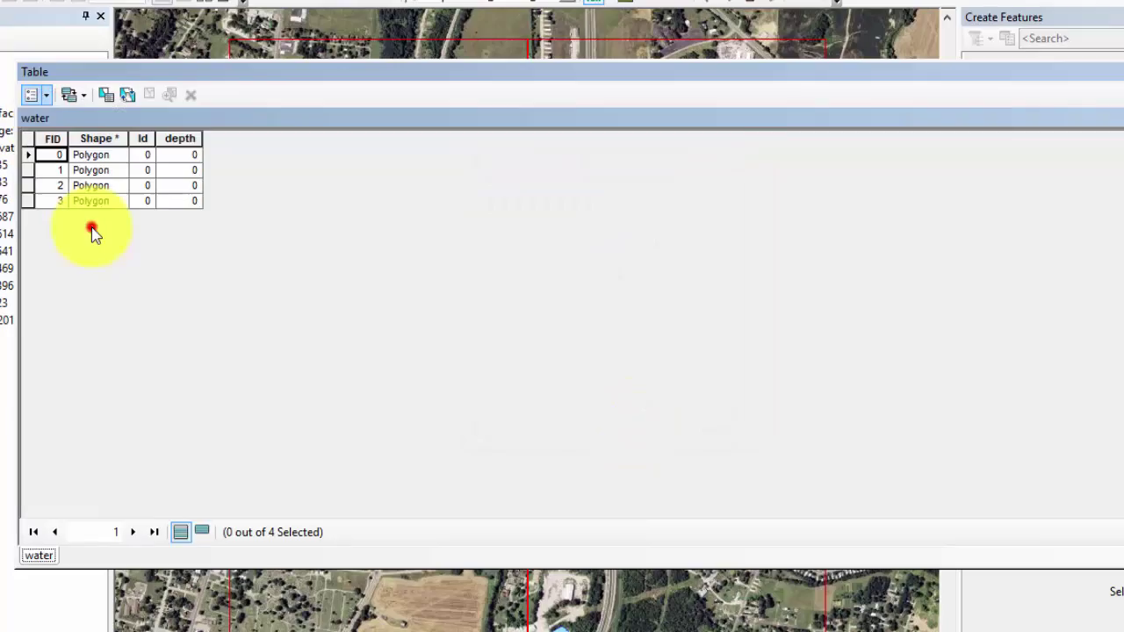
type("elevation")
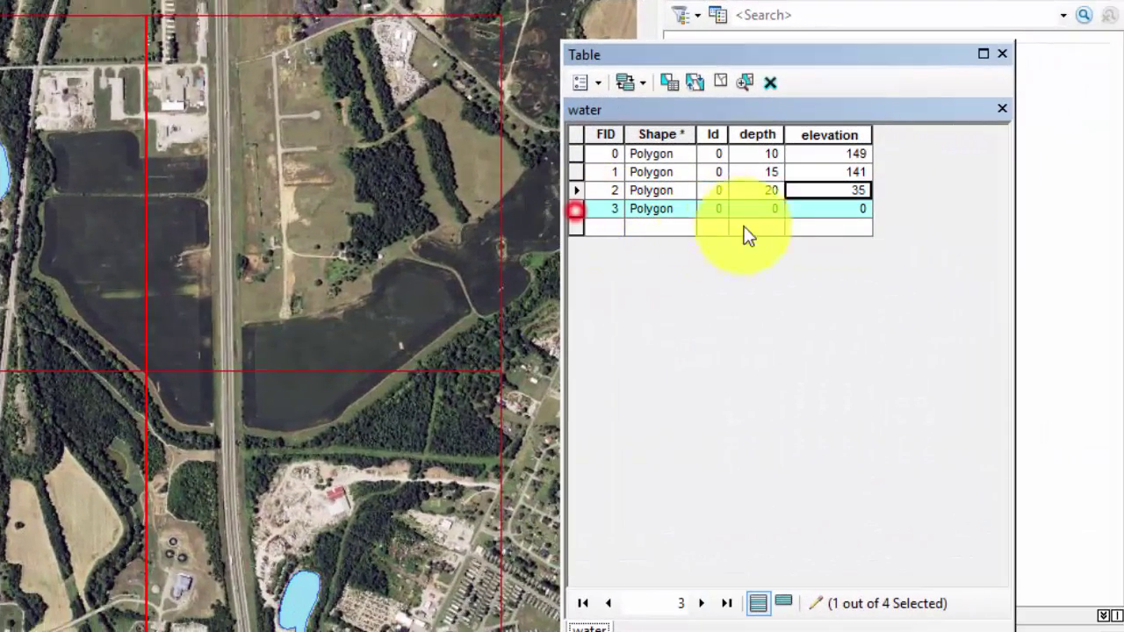
- Enter depth 35 and elevation 127 for record 3
left_click(760, 209)
type("35")
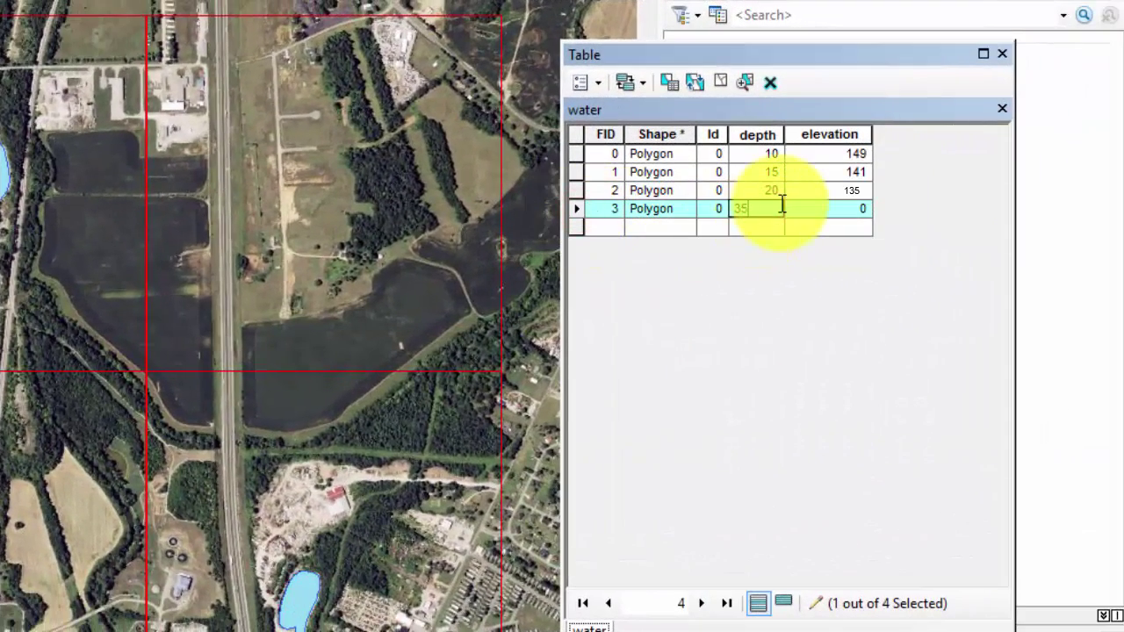
left_click(817, 207)
type("127")
key("Return")
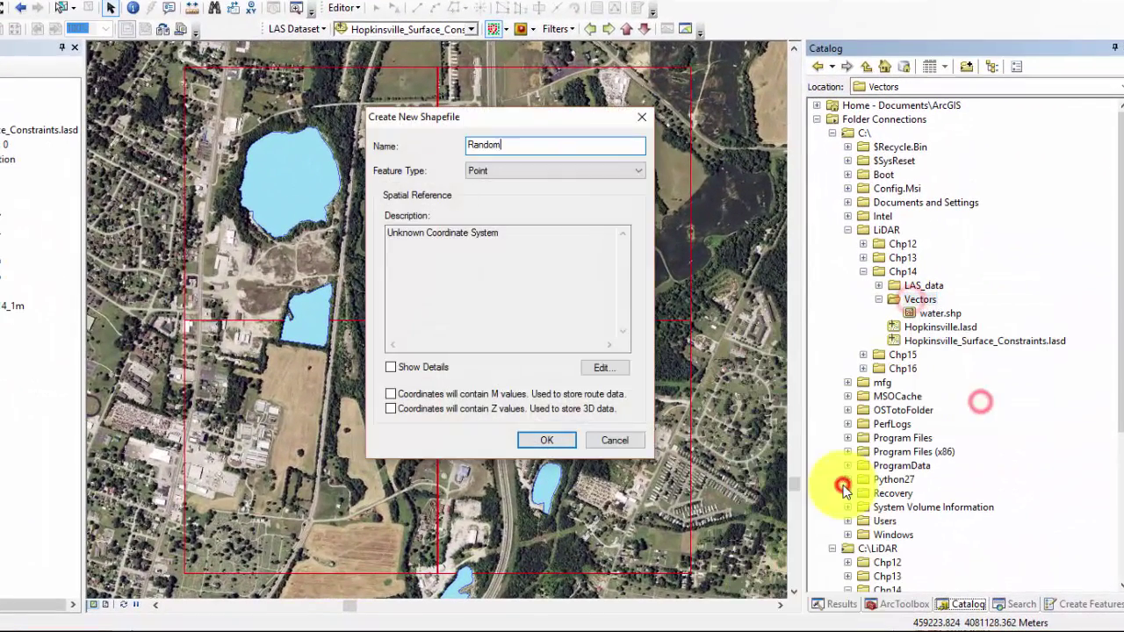
- Create the RandomBox polygon shapefile and start editing it
left_click(518, 174)
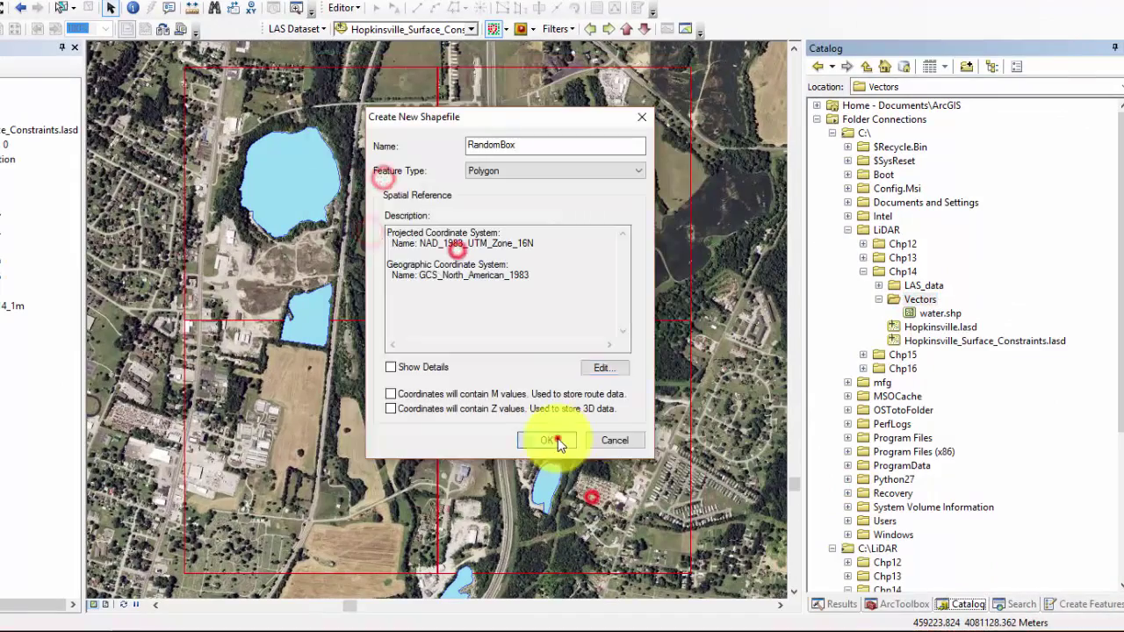
left_click(547, 440)
left_click(371, 23)
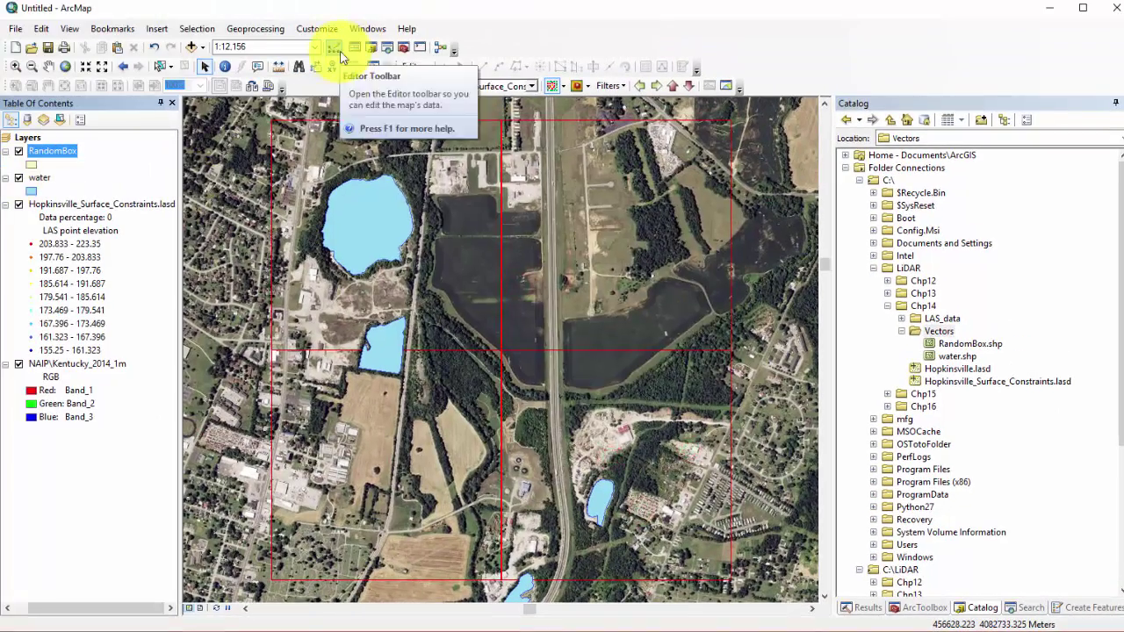
left_click(387, 42)
left_click(615, 474)
- Draw one large RandomBox rectangle across the middle and south tiles
left_click(1076, 613)
left_click(849, 118)
left_click(864, 557)
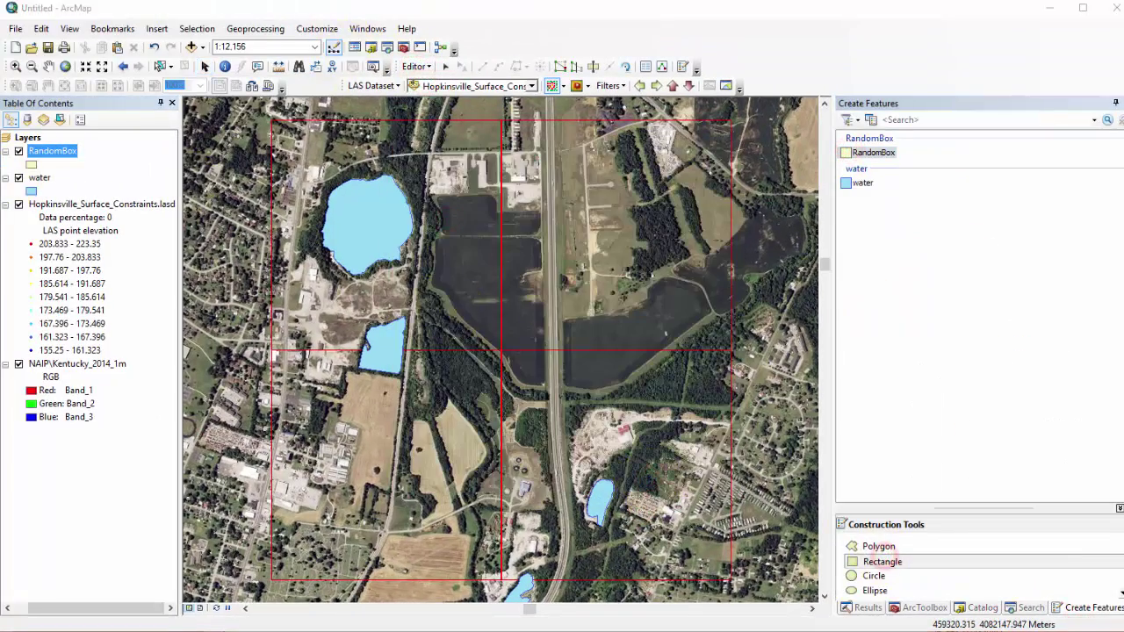
left_click(416, 308)
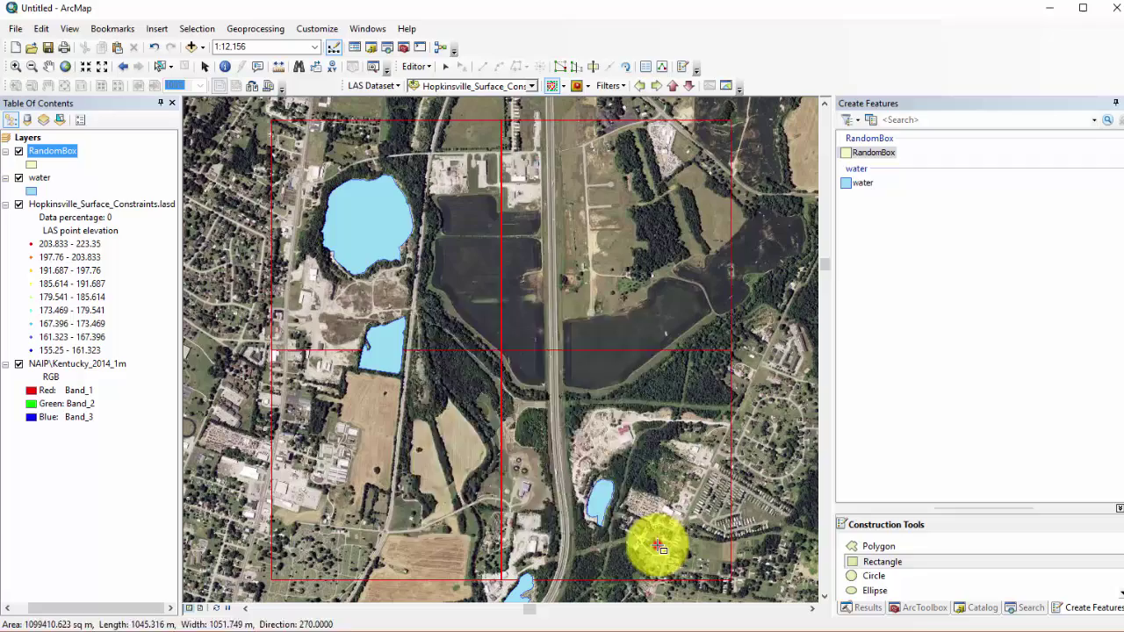
left_click(658, 545)
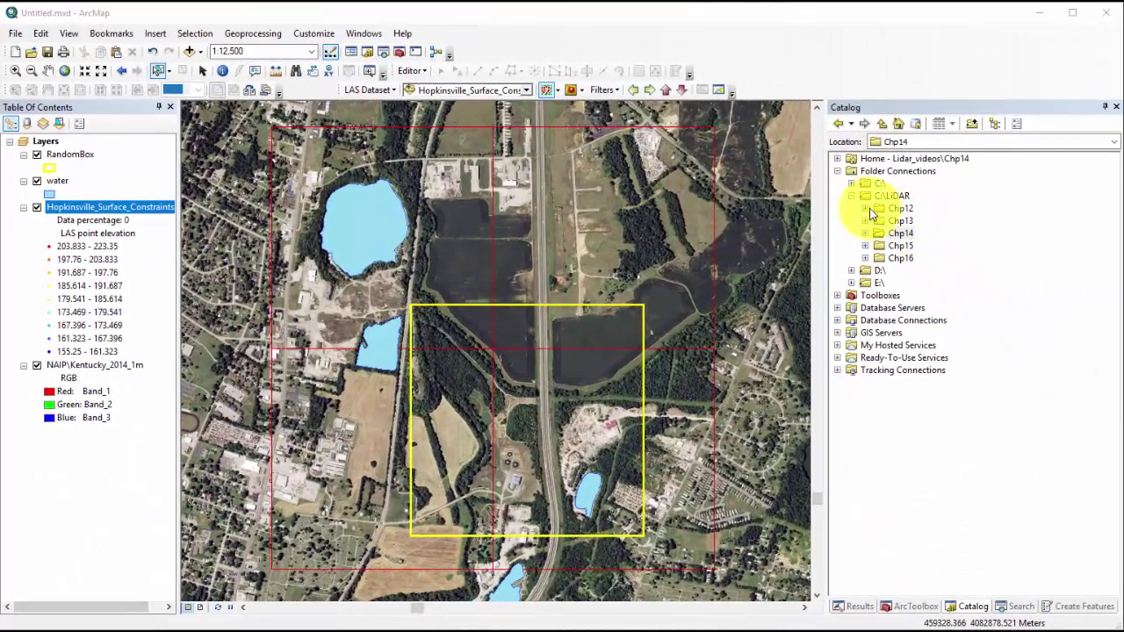
- Add Chp12's hpvl_contour.shp to the map and make its contour lines yellow
left_click(866, 209)
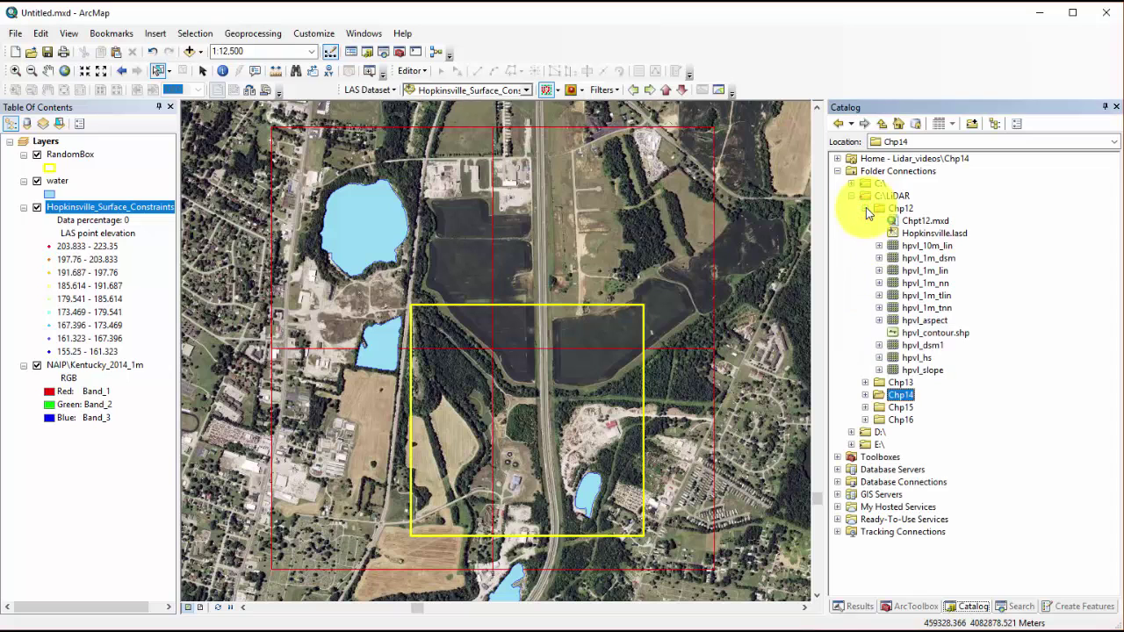
left_click(929, 332)
left_click_drag(928, 332, 595, 283)
left_click(50, 155)
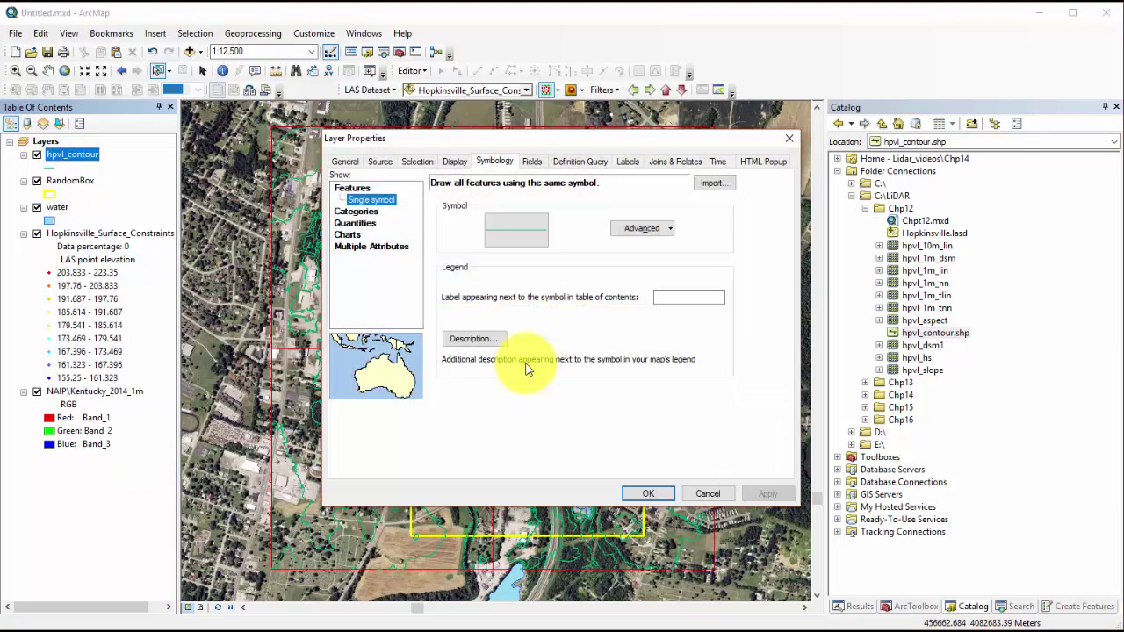
left_click(502, 241)
left_click(459, 241)
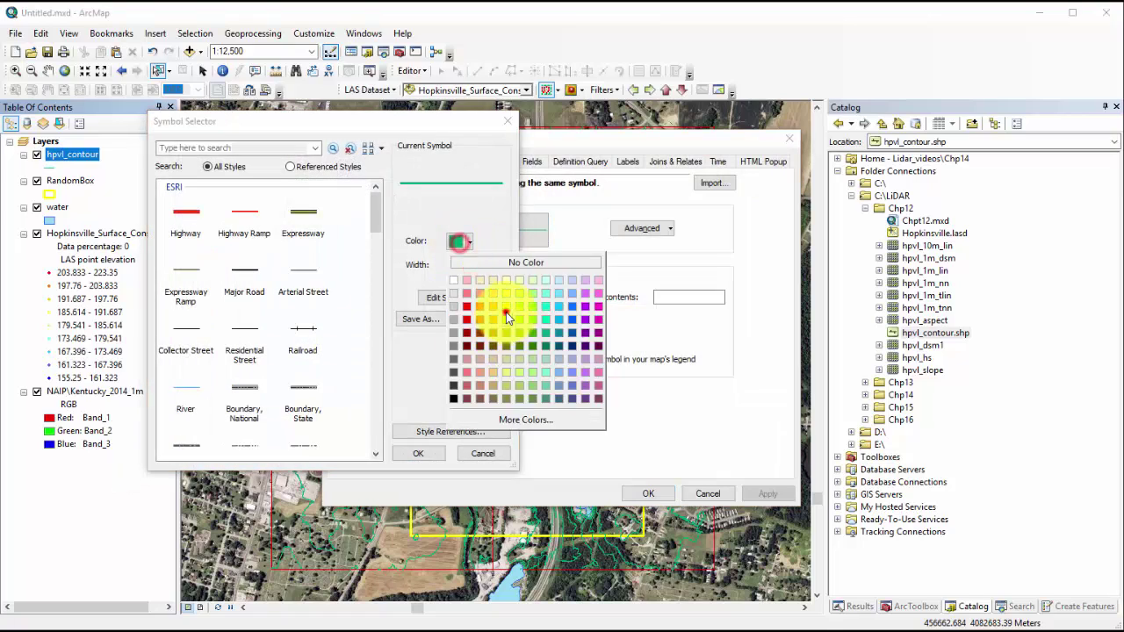
left_click(507, 318)
left_click(418, 453)
left_click(768, 494)
left_click(646, 494)
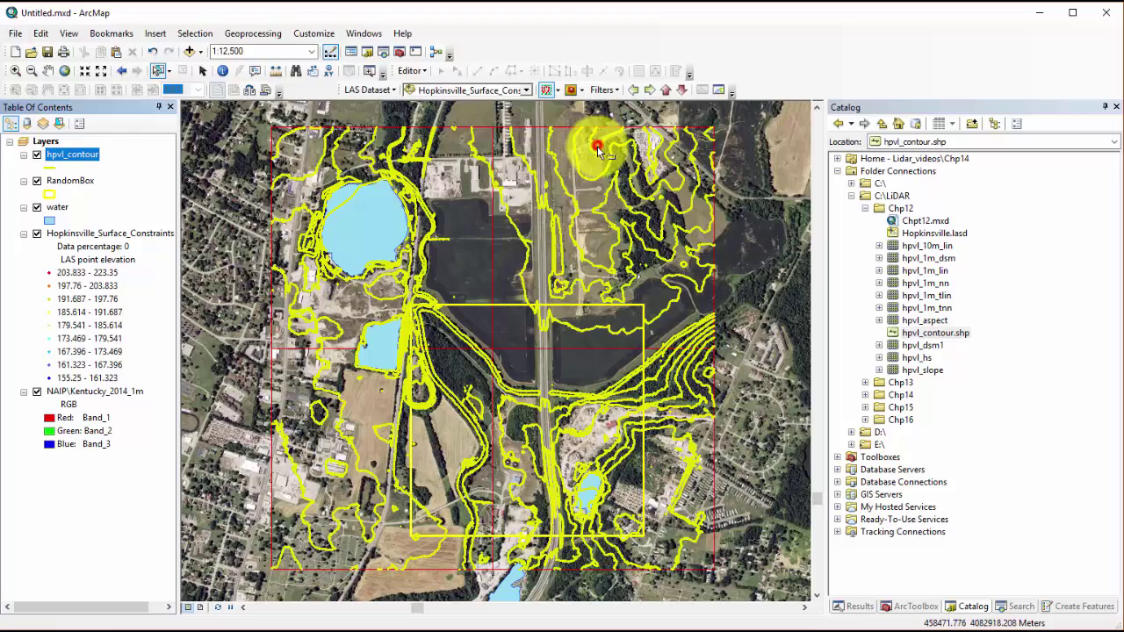
- Select the upper-right contours and export them as contours_3
left_click_drag(598, 147, 575, 204)
right_click(79, 156)
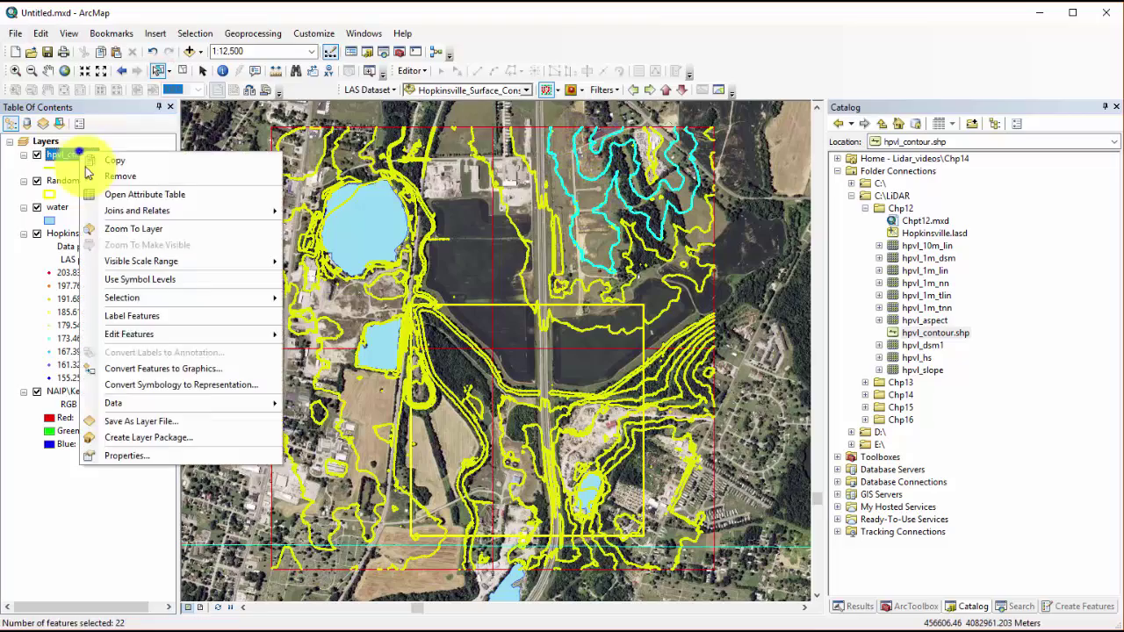
left_click(113, 402)
left_click(325, 402)
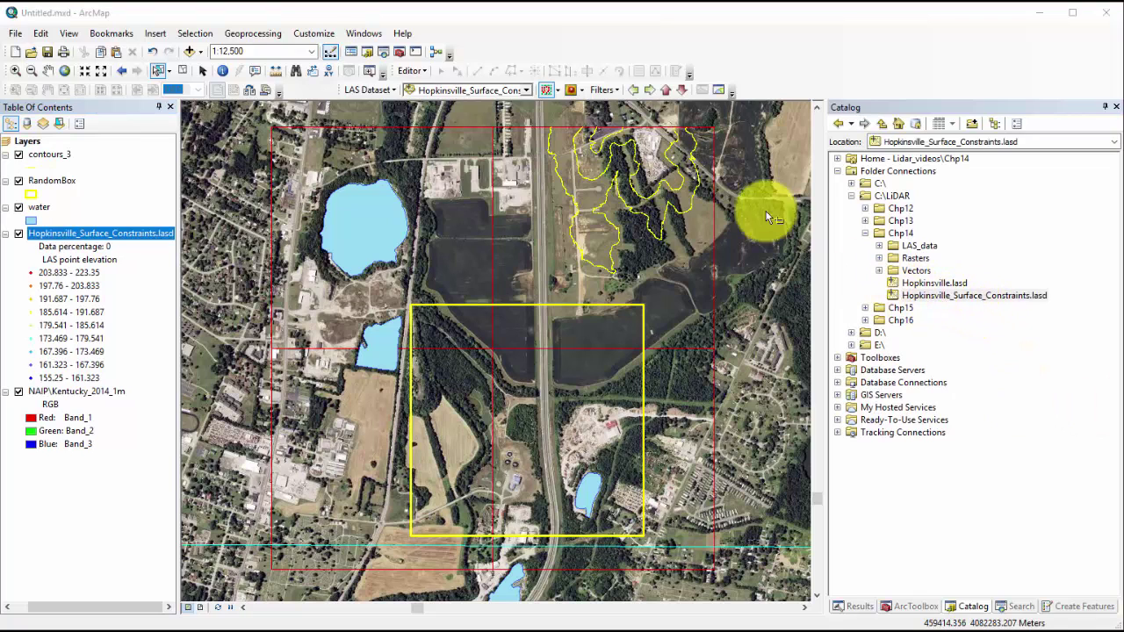
- Add contours_3 as a Hard Line surface constraint to Hopkinsville_Surface_Constraints.lasd
left_click(958, 297)
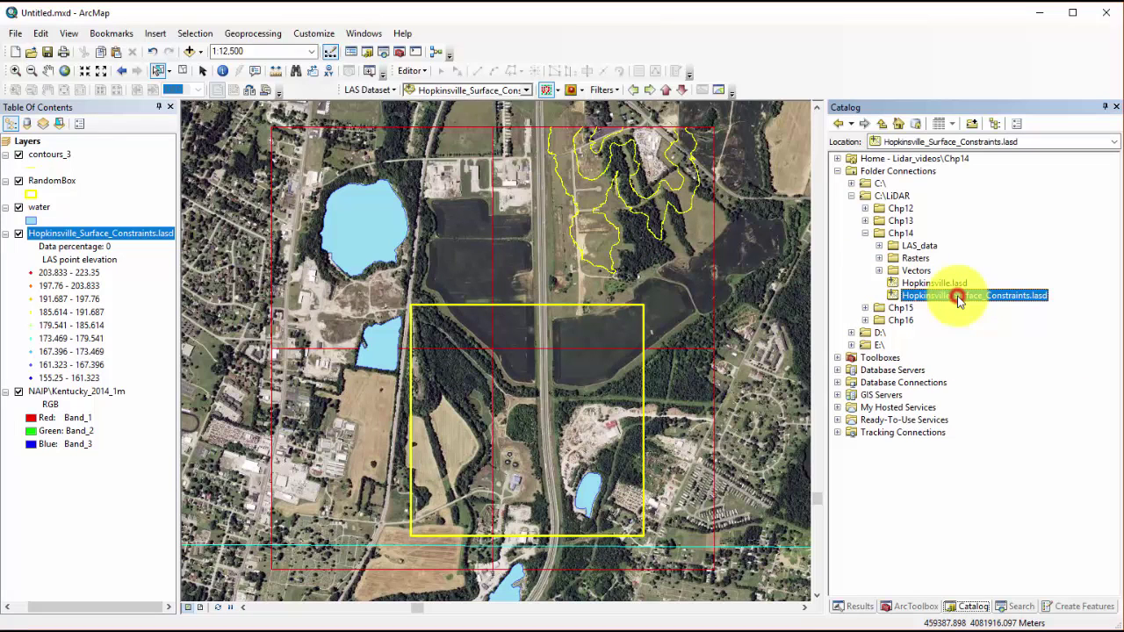
right_click(958, 297)
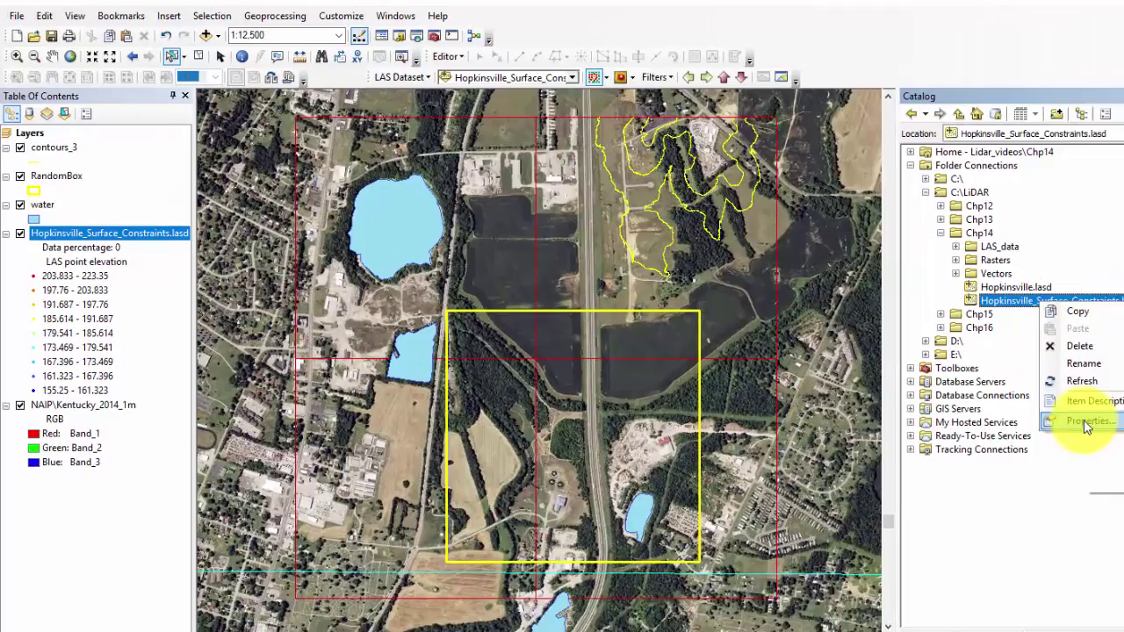
left_click(1002, 407)
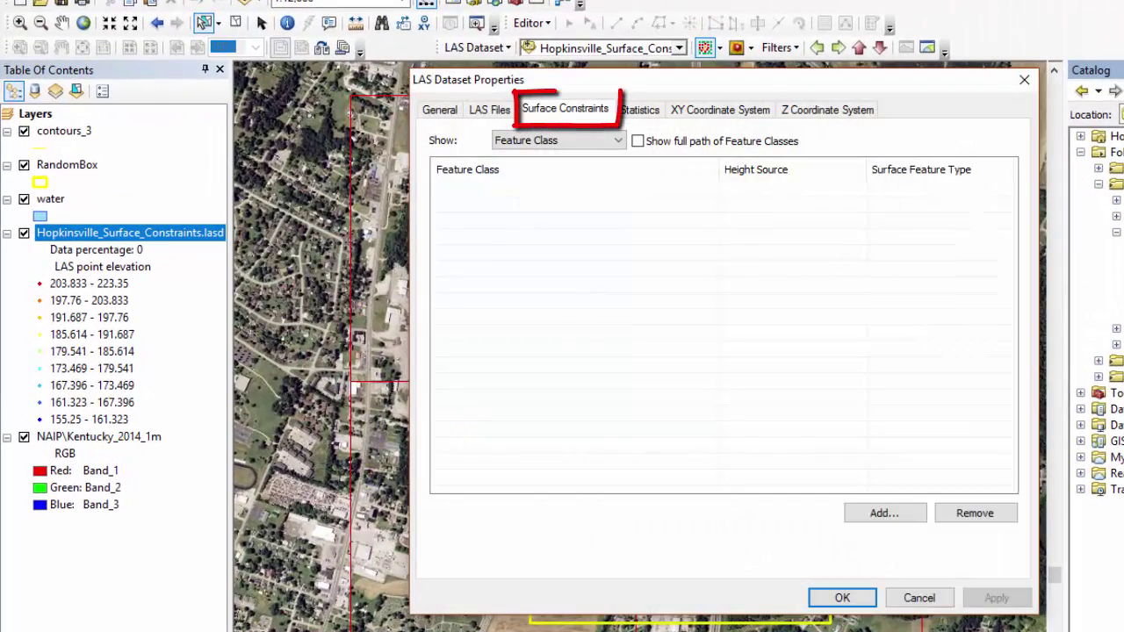
left_click(896, 515)
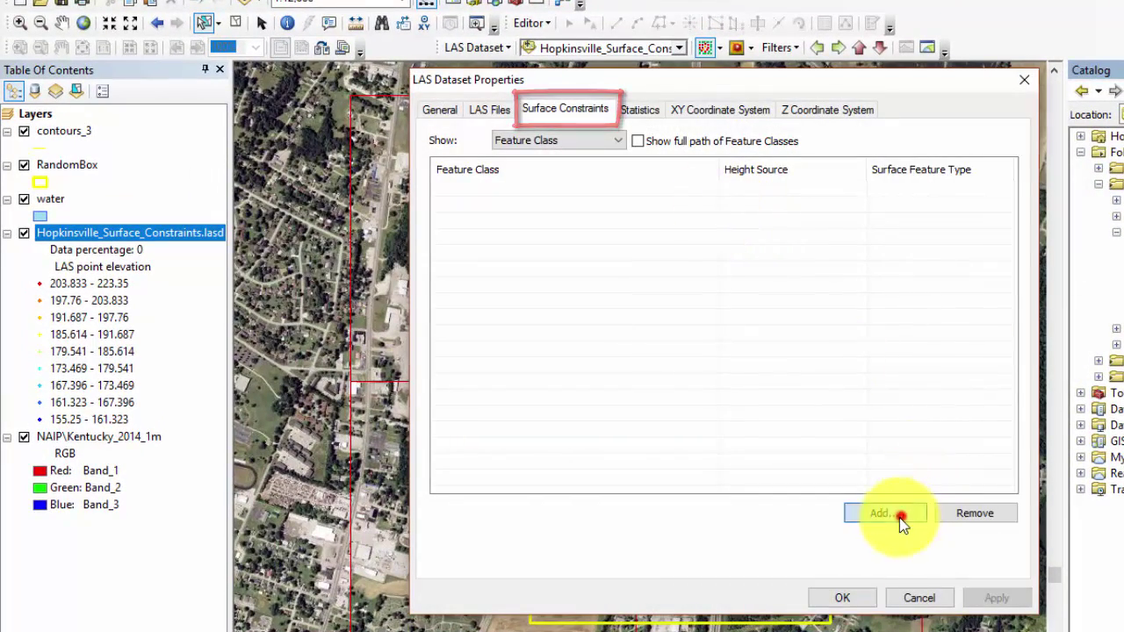
left_click(926, 309)
left_click(554, 253)
left_click(910, 441)
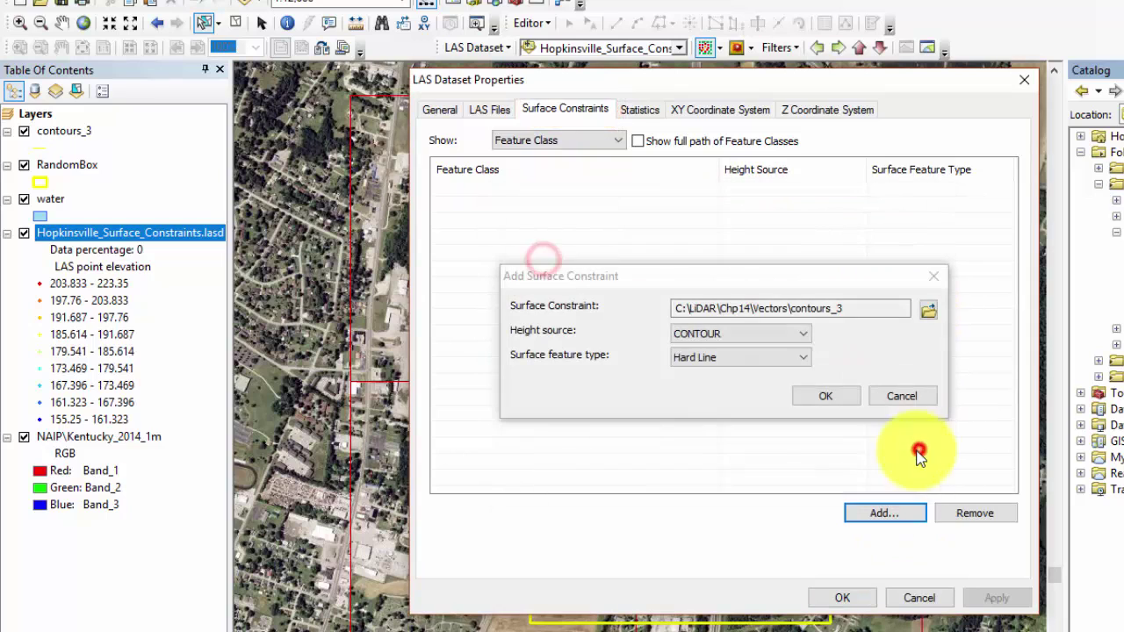
left_click(795, 360)
left_click(795, 361)
- Add RandomBox as a Hard Clip surface constraint
left_click(823, 397)
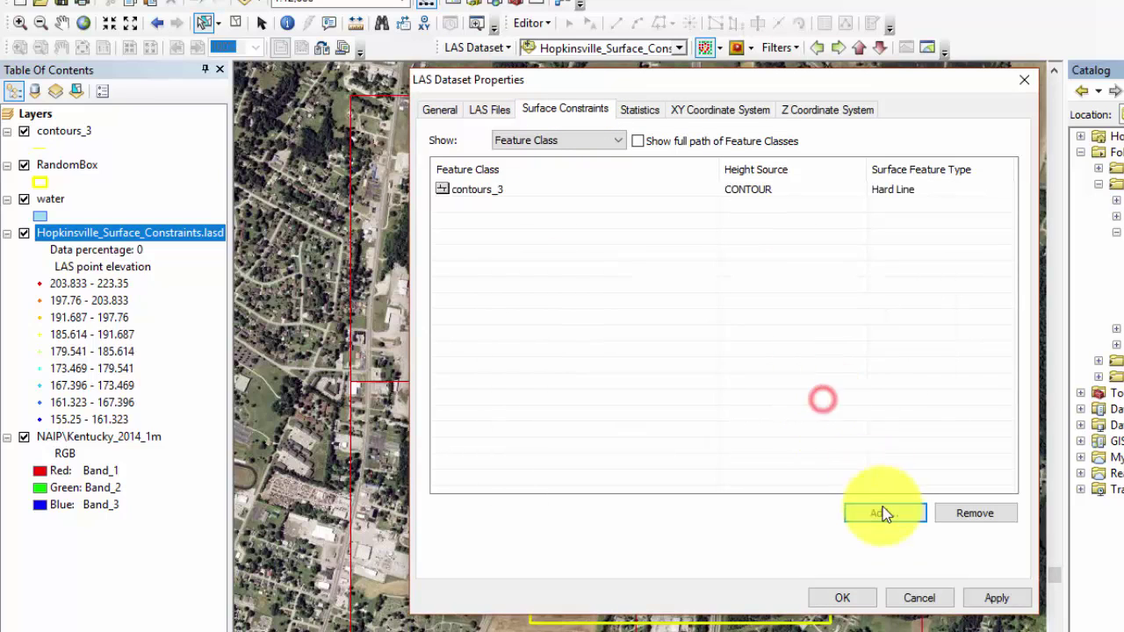
left_click(883, 513)
left_click(928, 310)
left_click(505, 267)
left_click(935, 443)
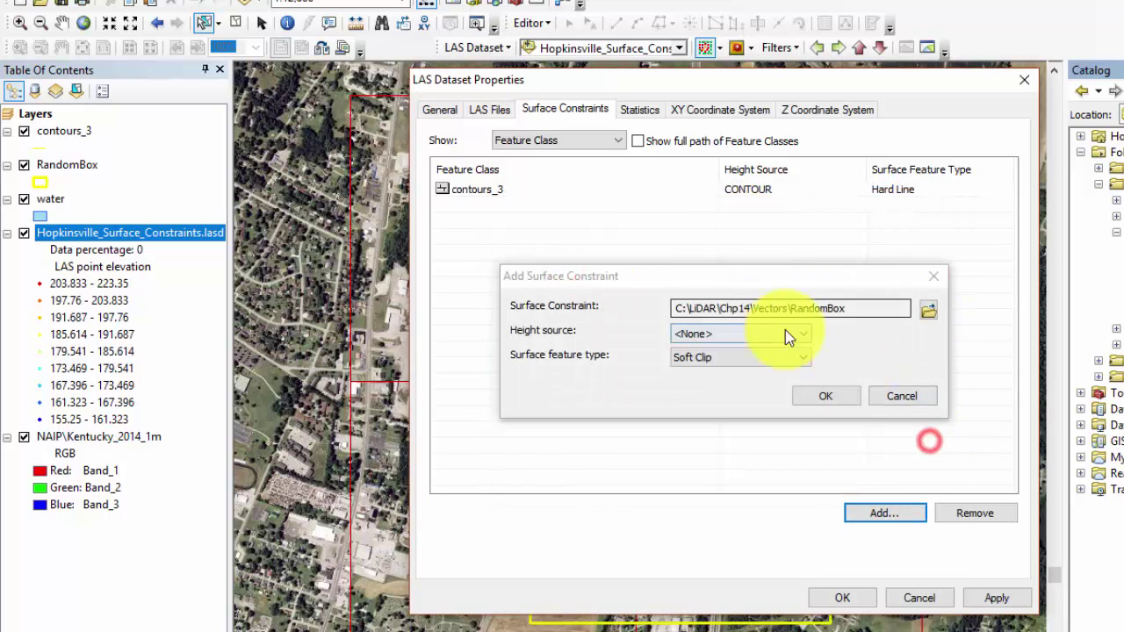
left_click(803, 358)
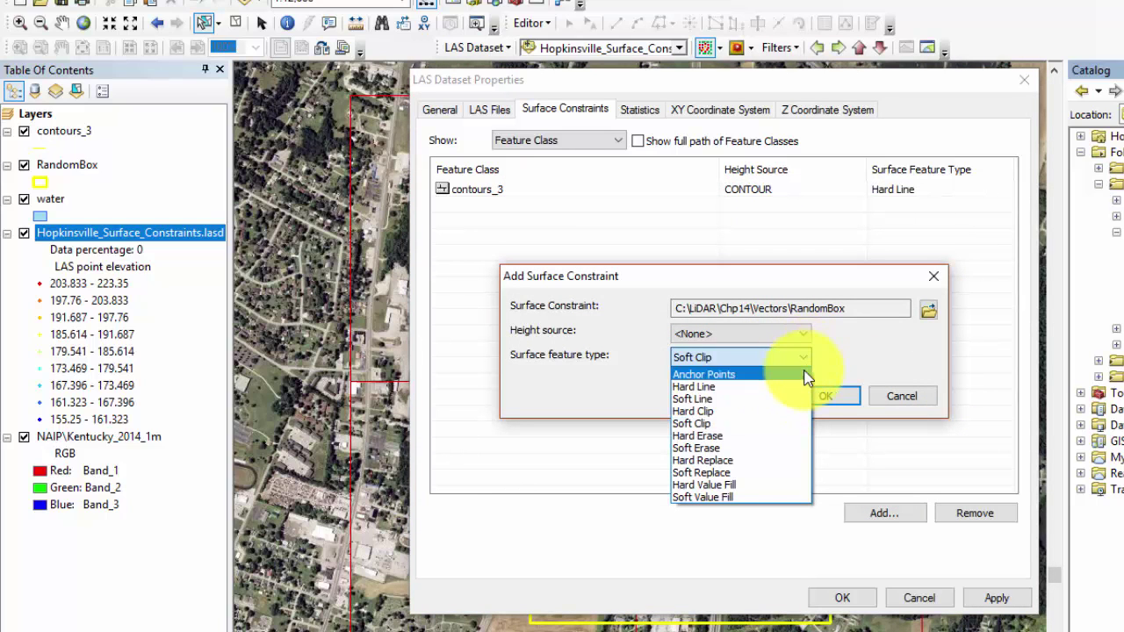
left_click(726, 411)
left_click(834, 397)
- Add water as a Hard Replace constraint using elevation as its height source, and apply
left_click(908, 518)
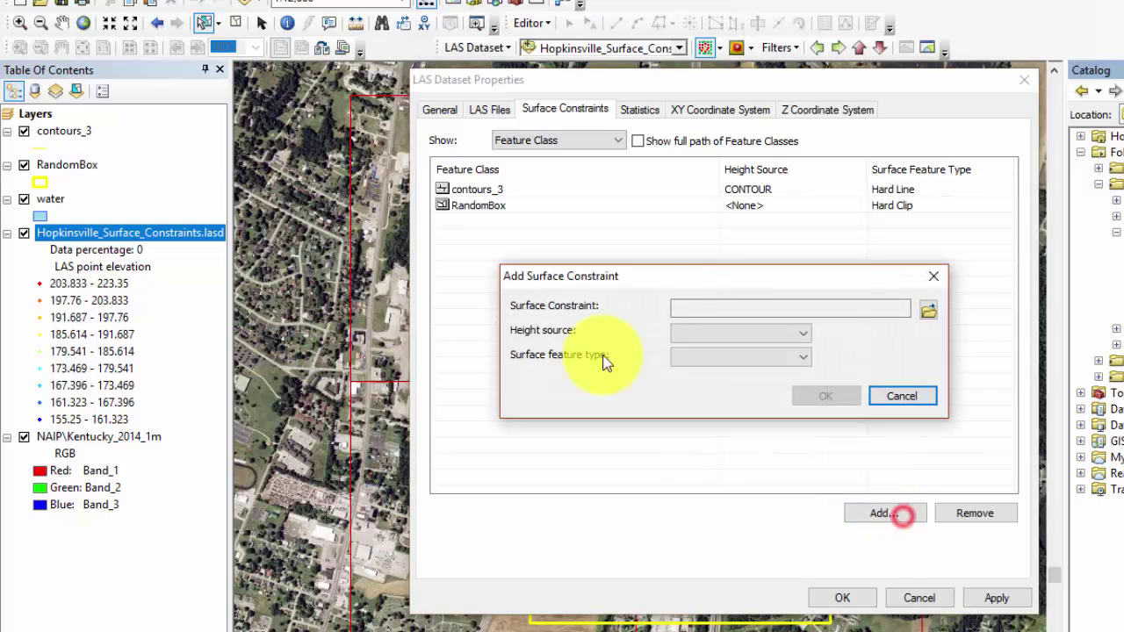
left_click(929, 310)
left_click(548, 286)
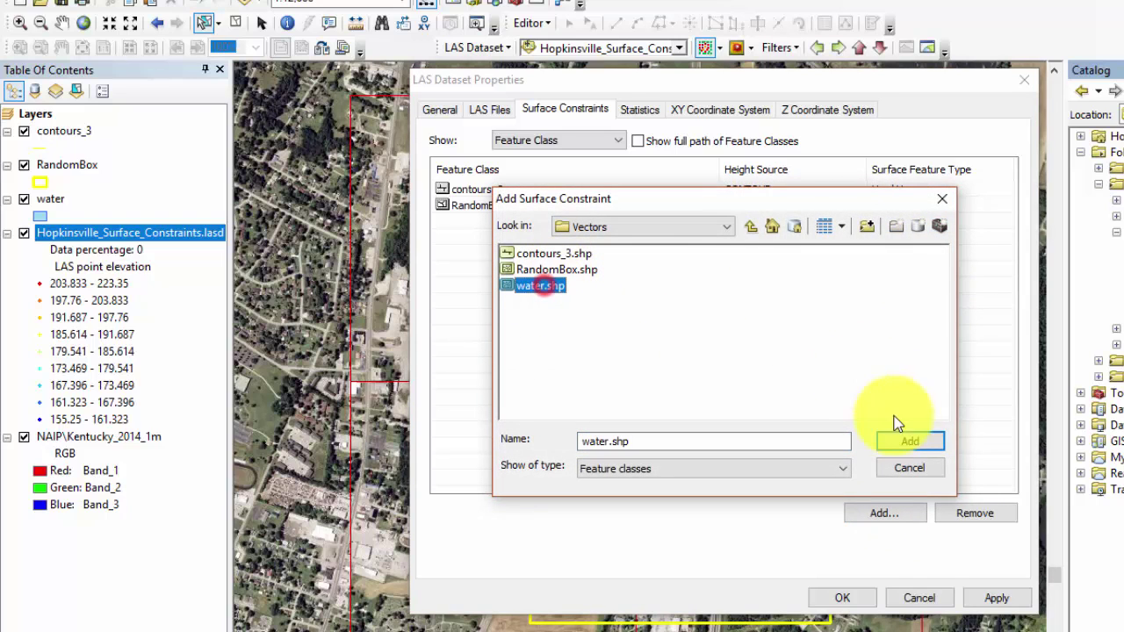
left_click(912, 441)
left_click(787, 335)
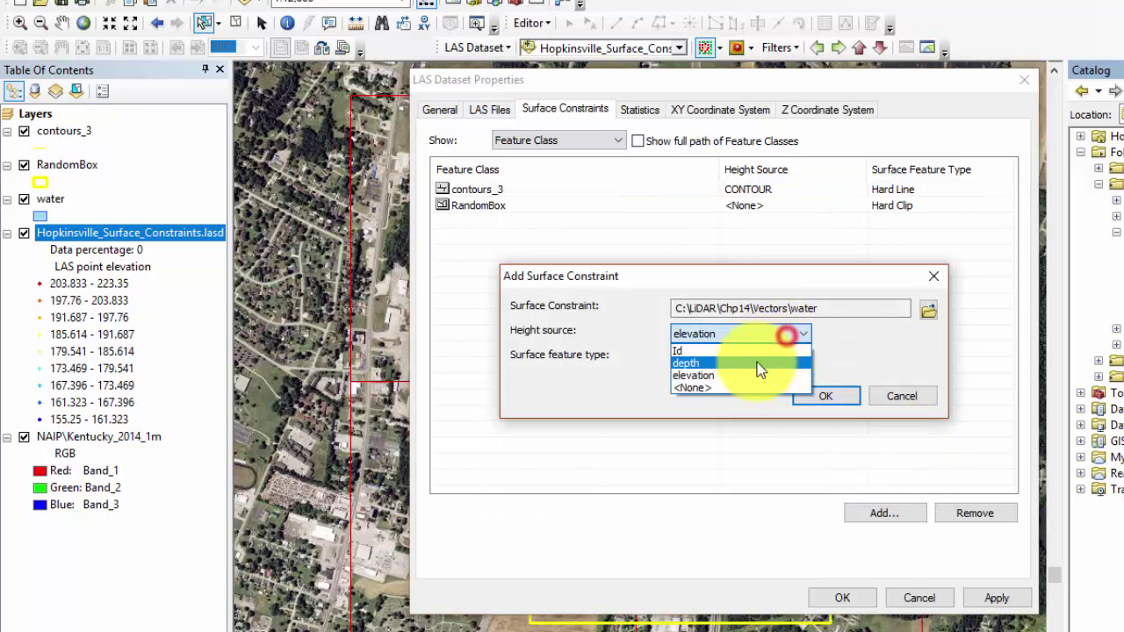
left_click(742, 383)
left_click(733, 361)
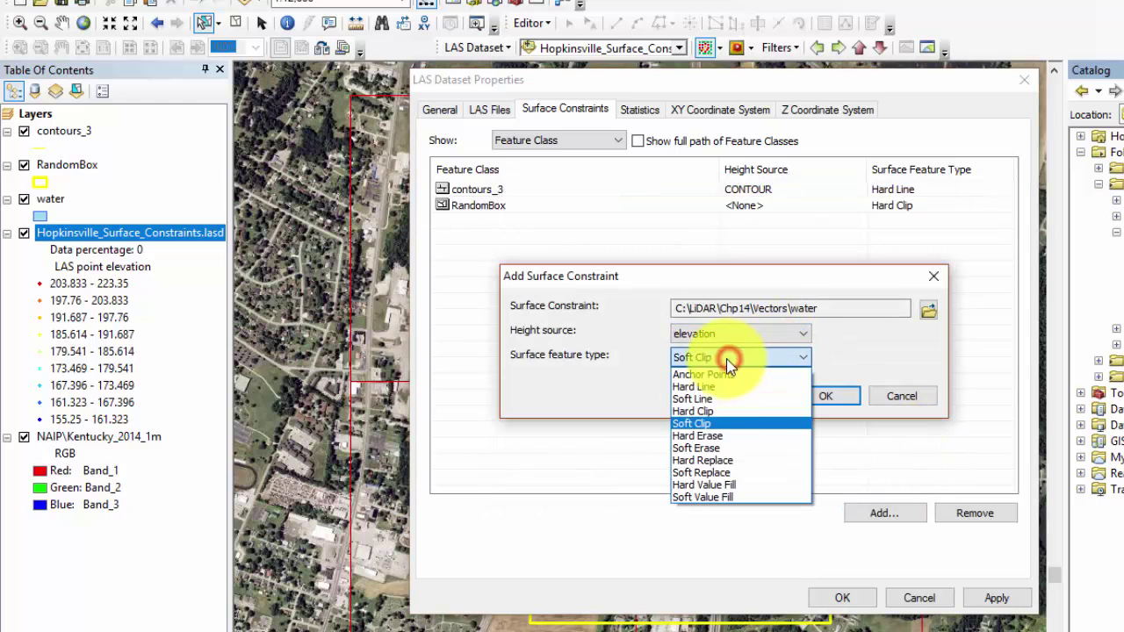
left_click(757, 461)
left_click(826, 397)
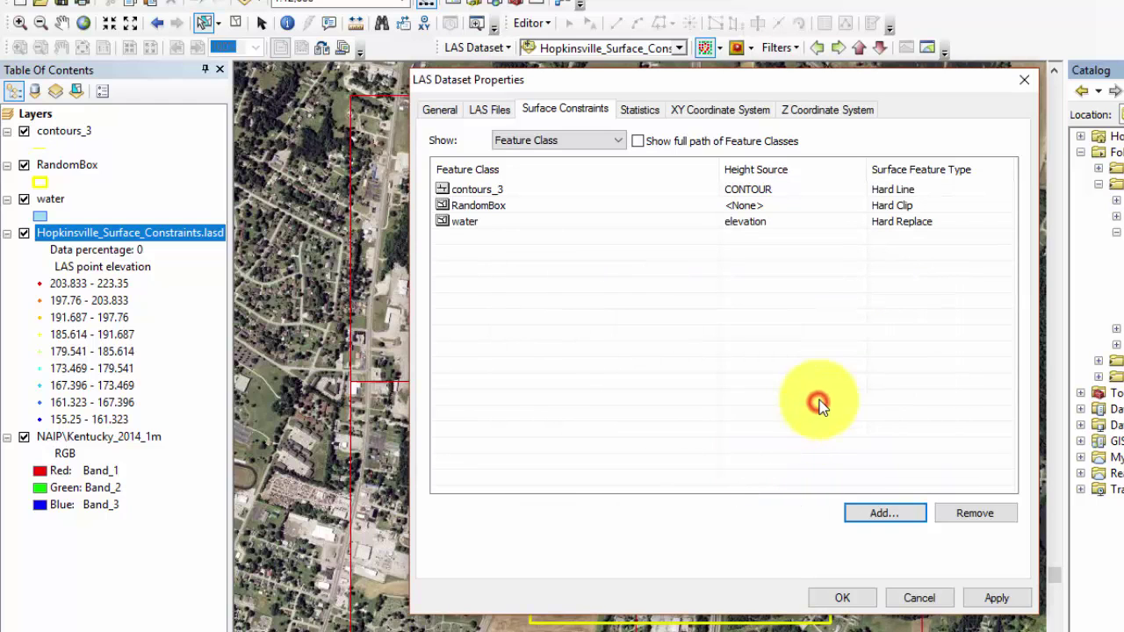
left_click(986, 597)
- Save the dataset constraints, then leave only RandomBox enabled on the LAS layer, contours_3 and water off
left_click(841, 597)
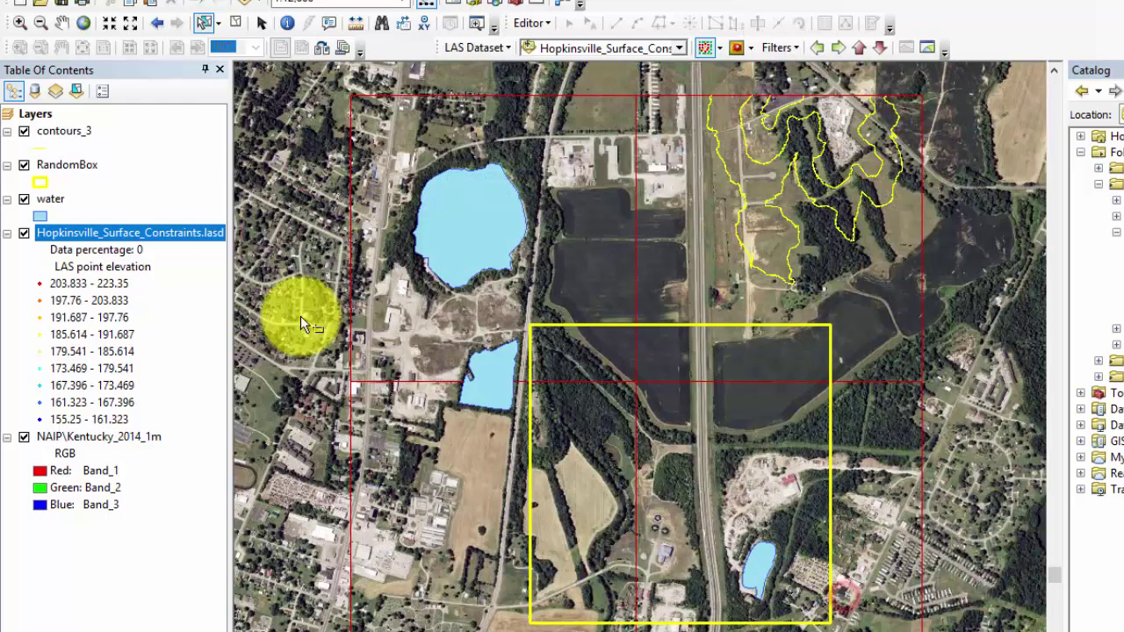
right_click(176, 233)
left_click(239, 467)
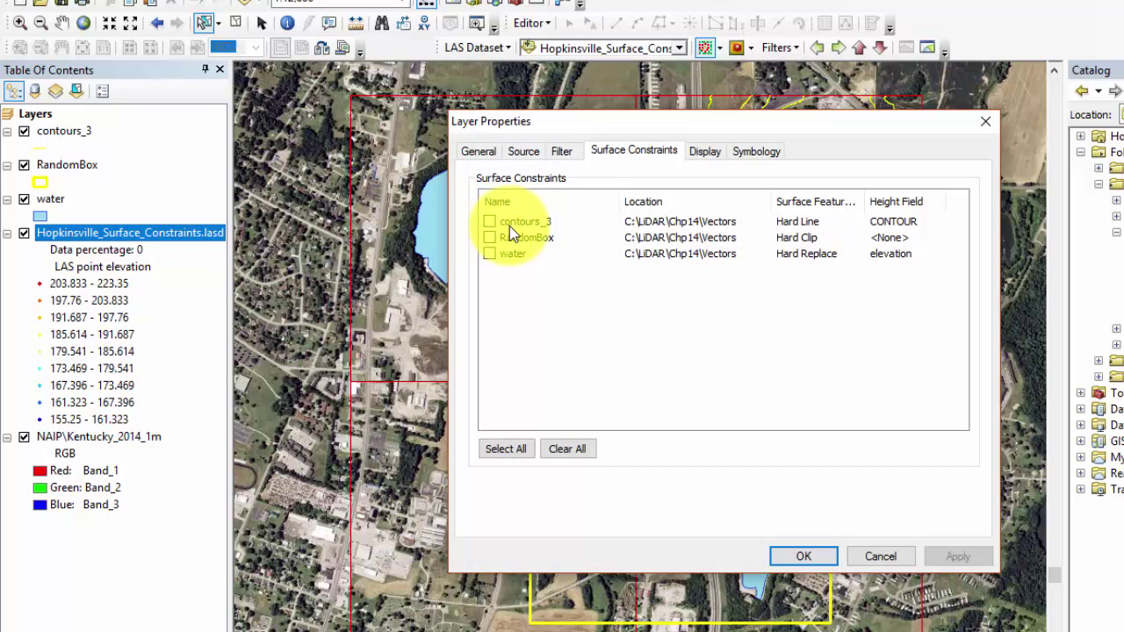
left_click(488, 224)
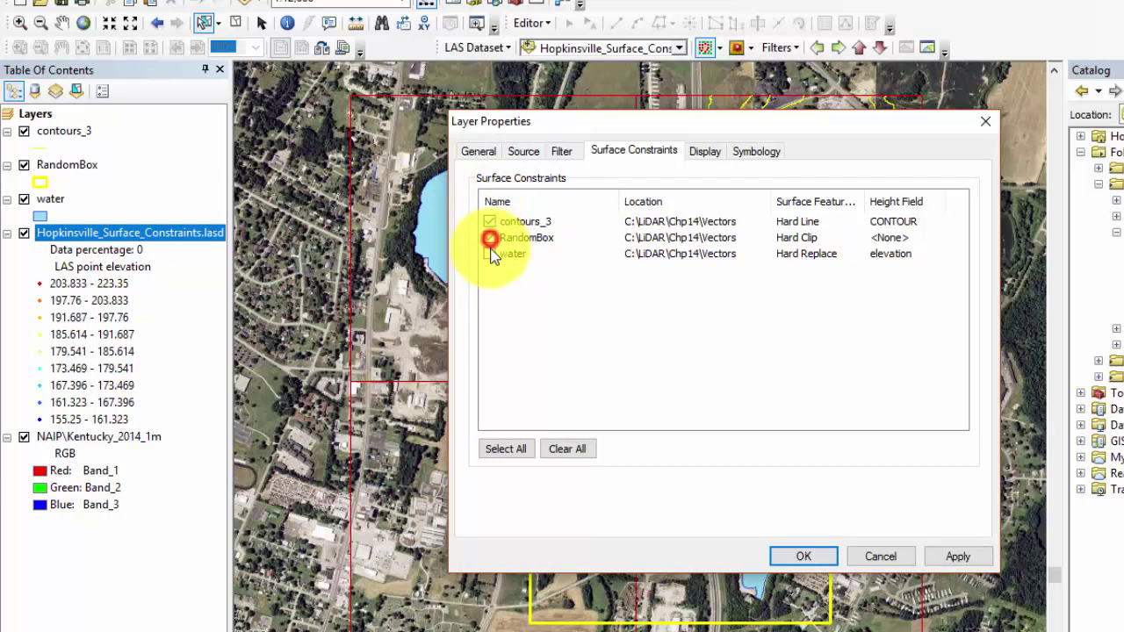
left_click(489, 253)
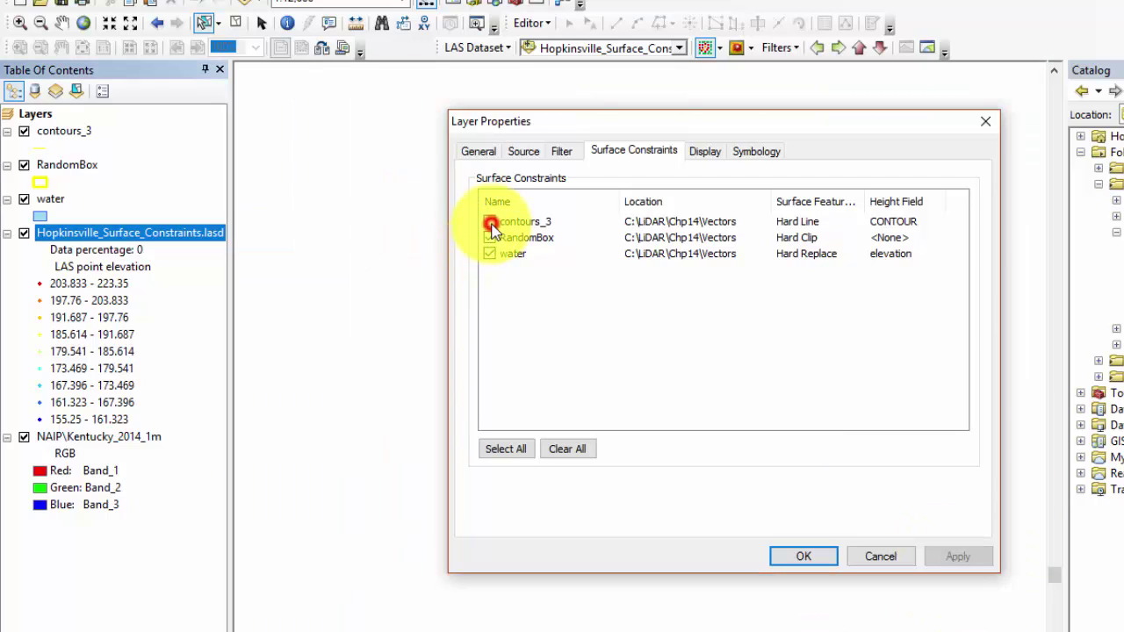
left_click(490, 223)
left_click(489, 254)
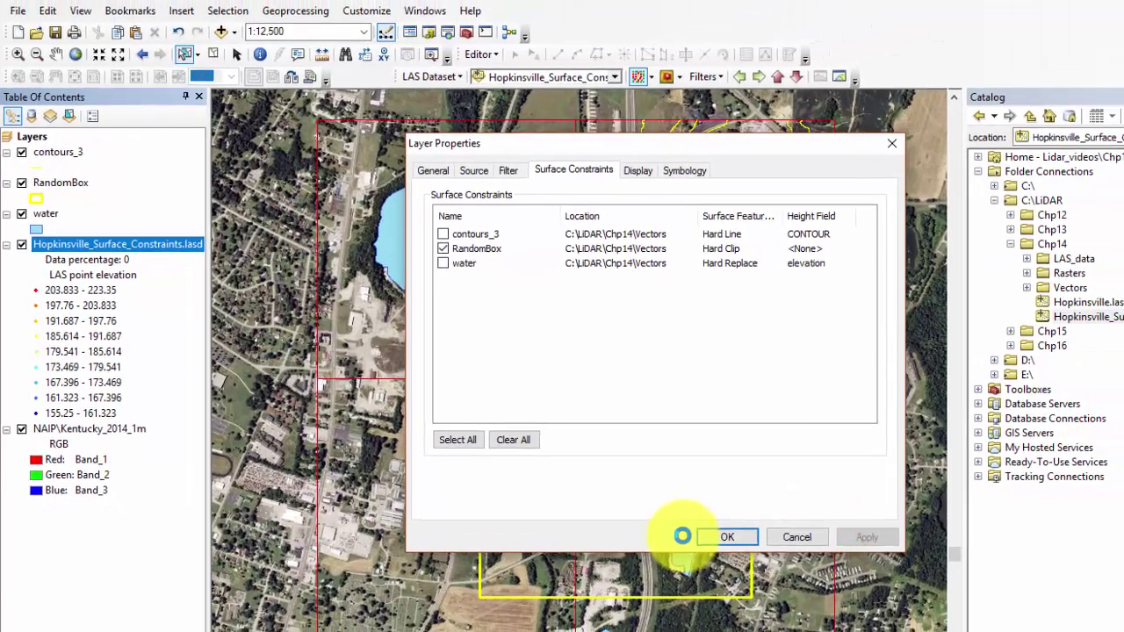
left_click(804, 556)
left_click(681, 524)
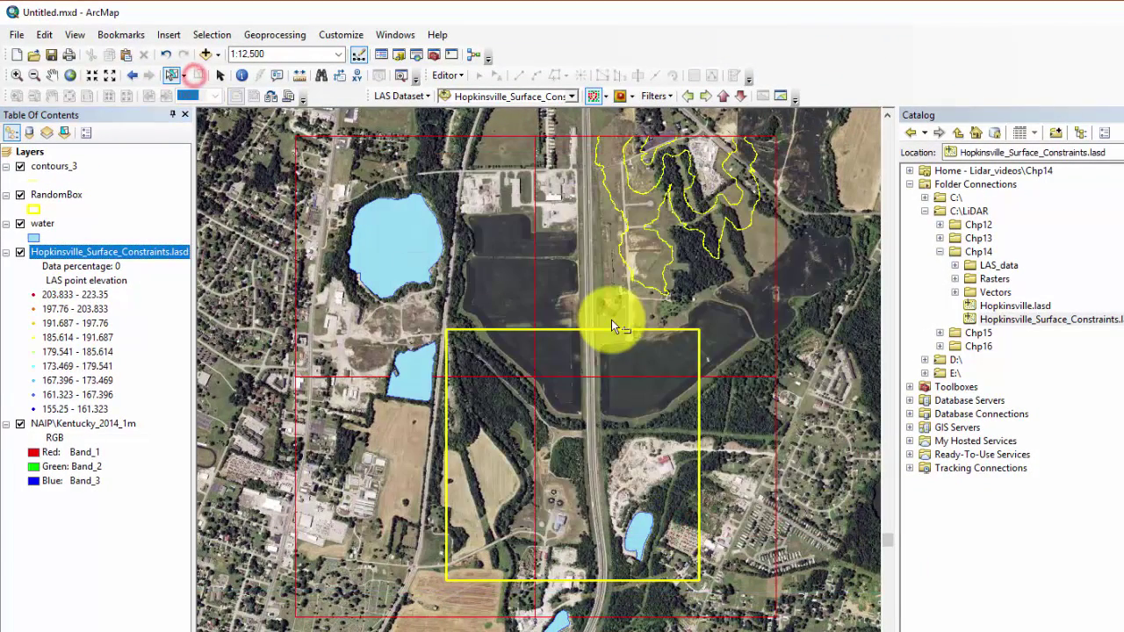
- Choose a point display filter and start LAS Dataset to Raster with output named Hopkins
left_click(659, 98)
left_click(673, 121)
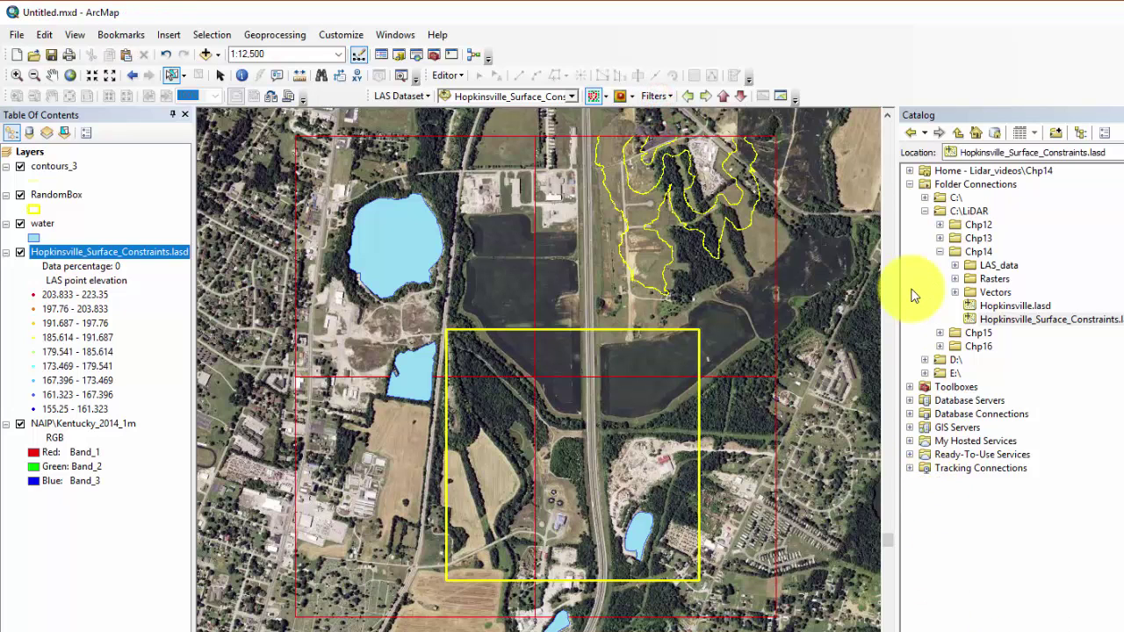
left_click(911, 194)
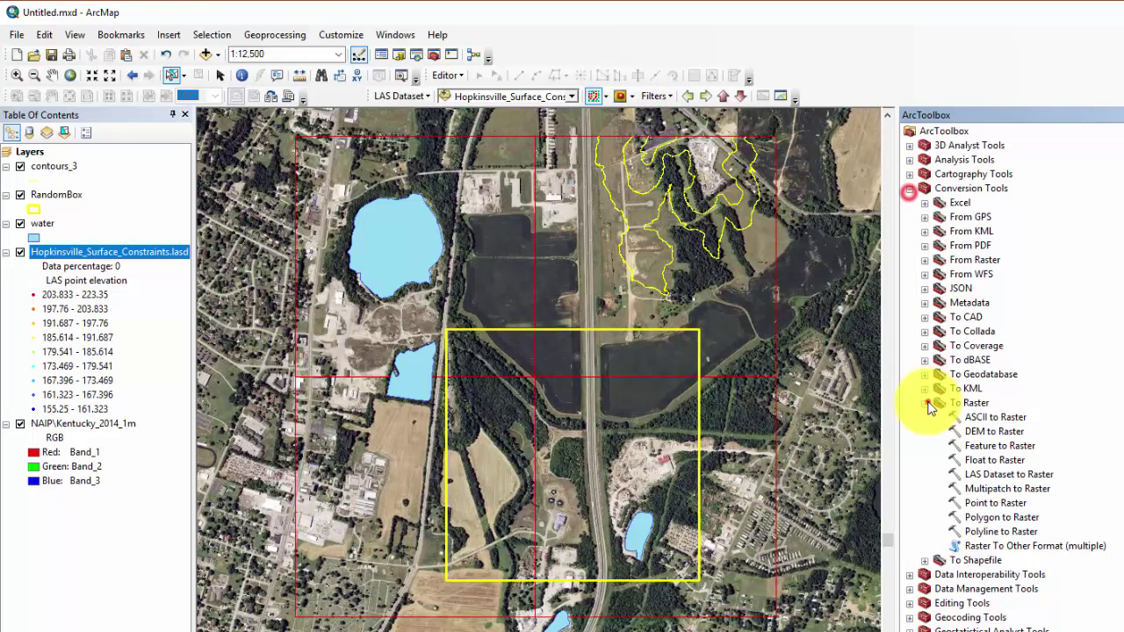
left_click(924, 402)
double_click(1008, 474)
left_click(684, 165)
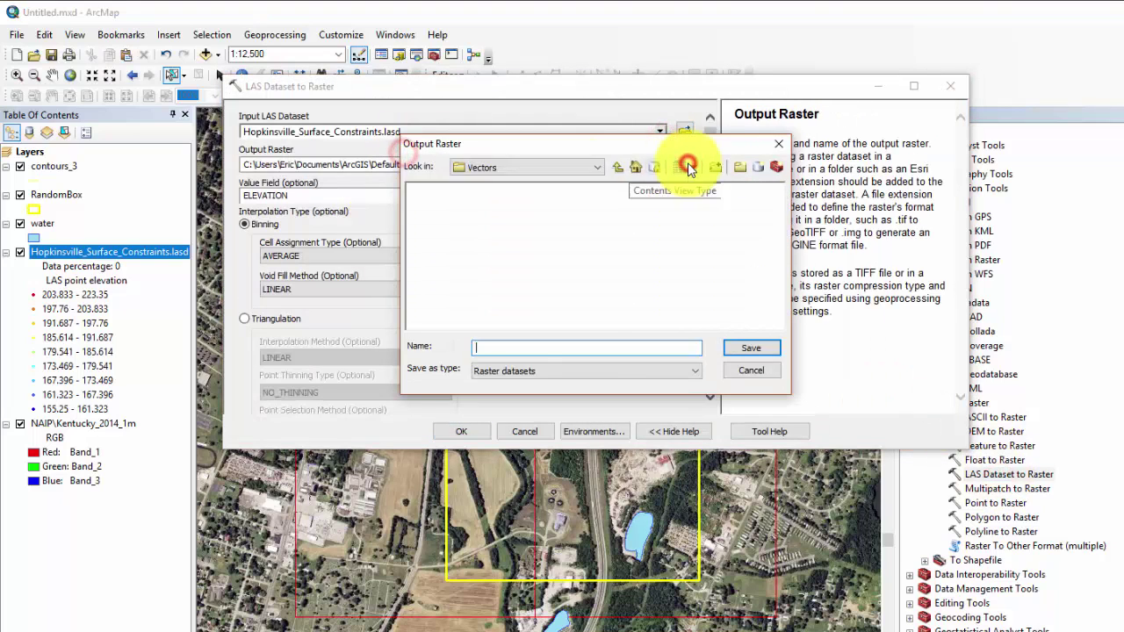
left_click(512, 346)
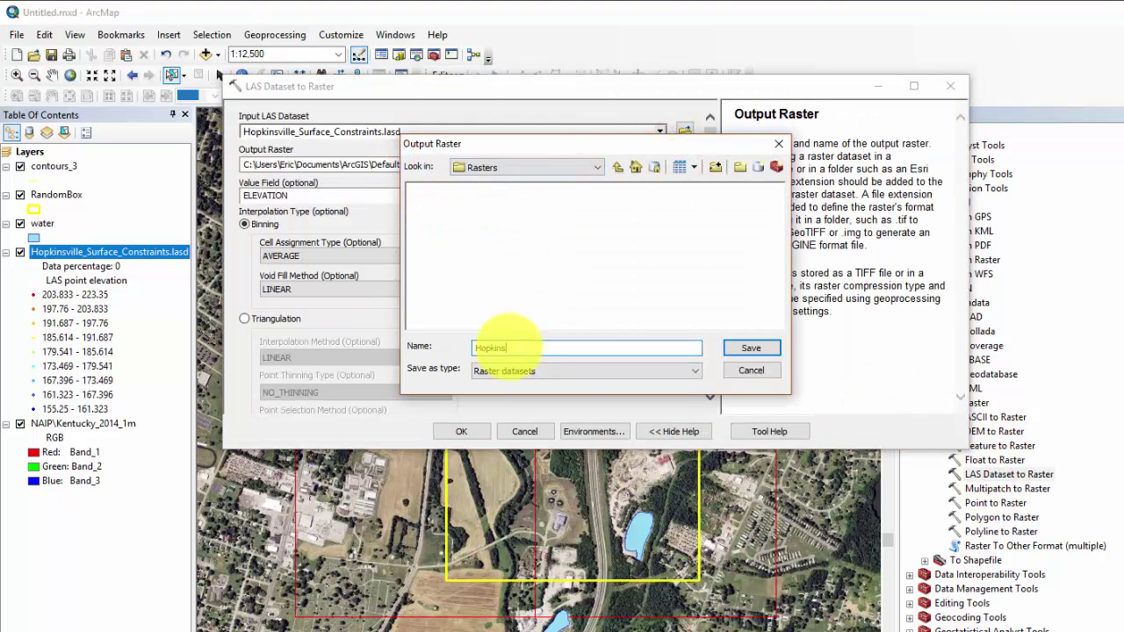
type("Hopkins")
key("Return")
- Run it with NATURAL_NEIGHBOR void fill and move Hopkins_ras1 below the LAS dataset layer
left_click(334, 289)
left_click(333, 345)
scroll(475, 263, "down", 5)
left_click(672, 377)
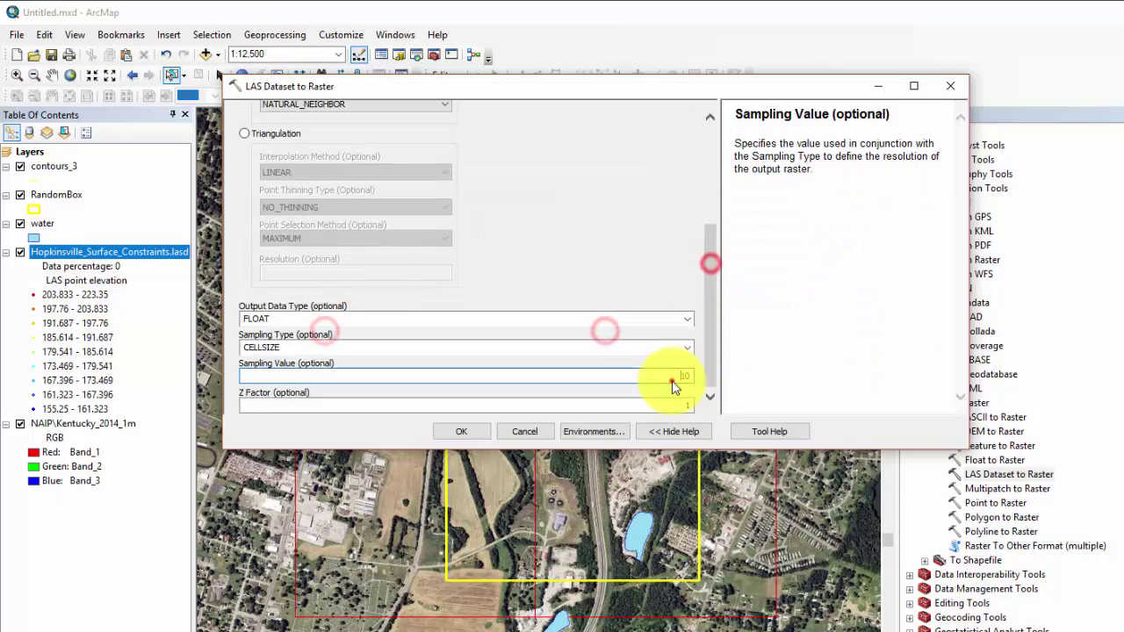
left_click(458, 436)
left_click(55, 165)
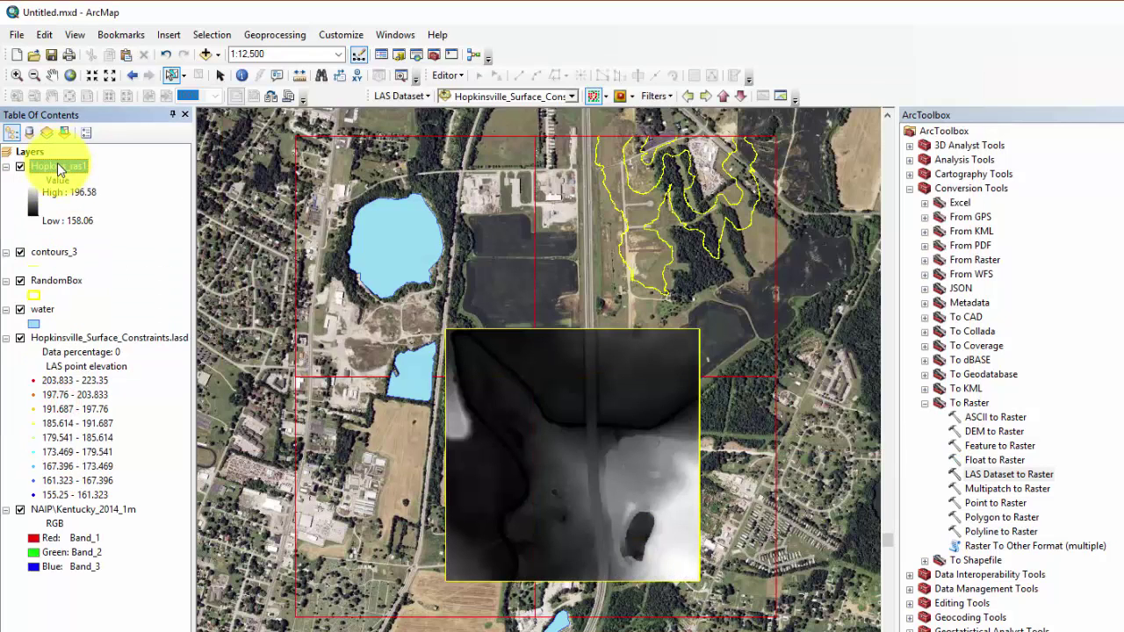
left_click_drag(57, 163, 79, 503)
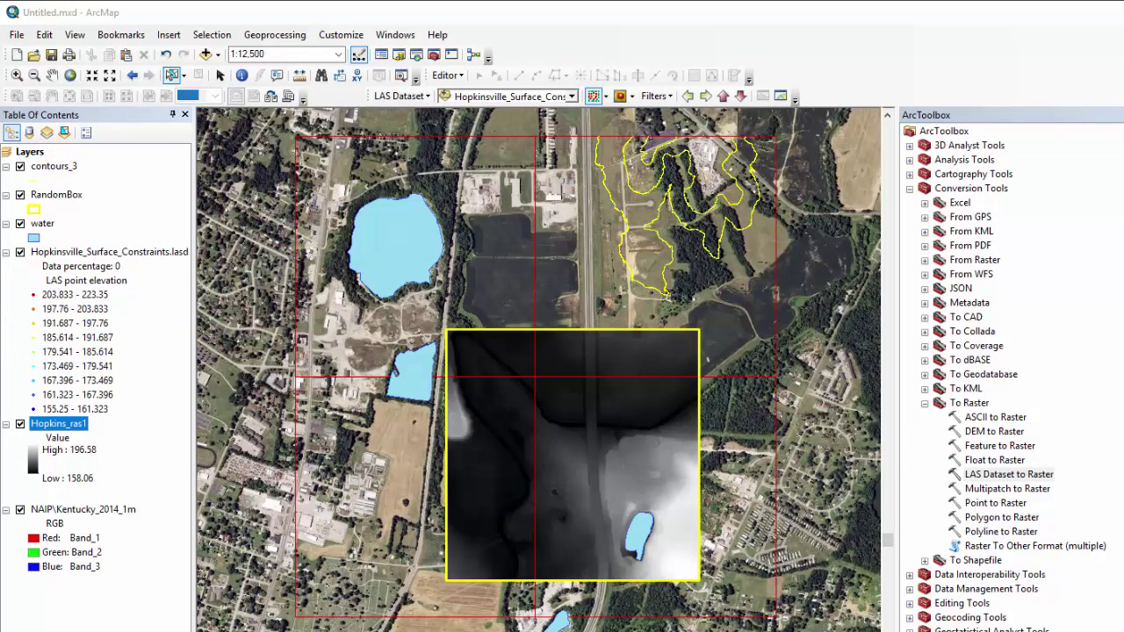
- Turn off the RandomBox surface constraint on the LAS dataset layer
right_click(109, 252)
left_click(158, 446)
left_click(412, 256)
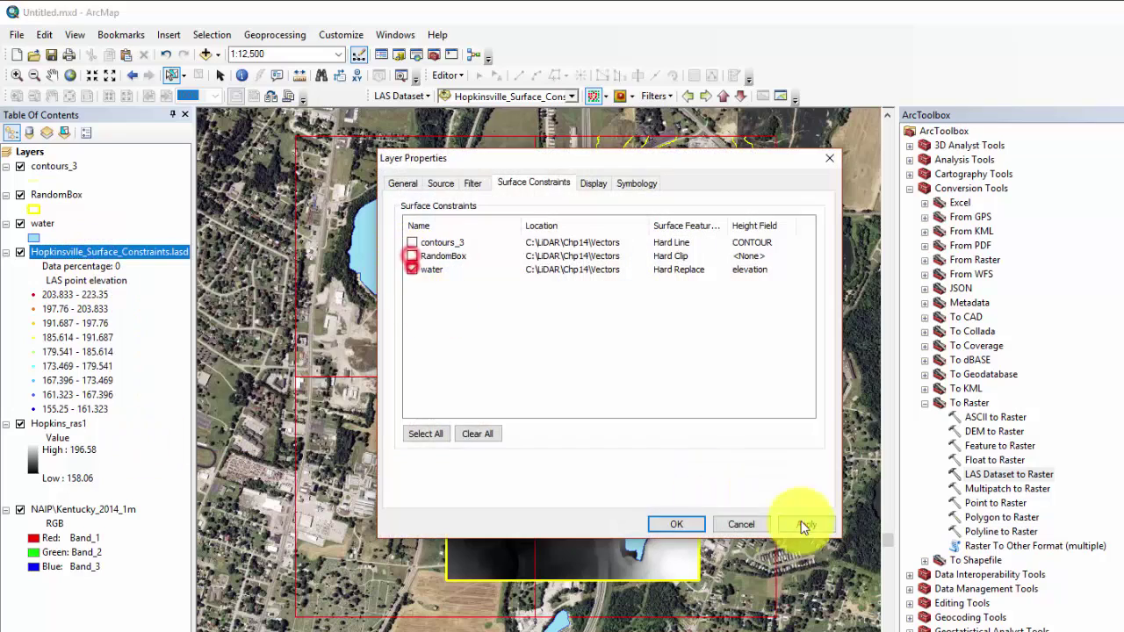
left_click(805, 526)
left_click(686, 528)
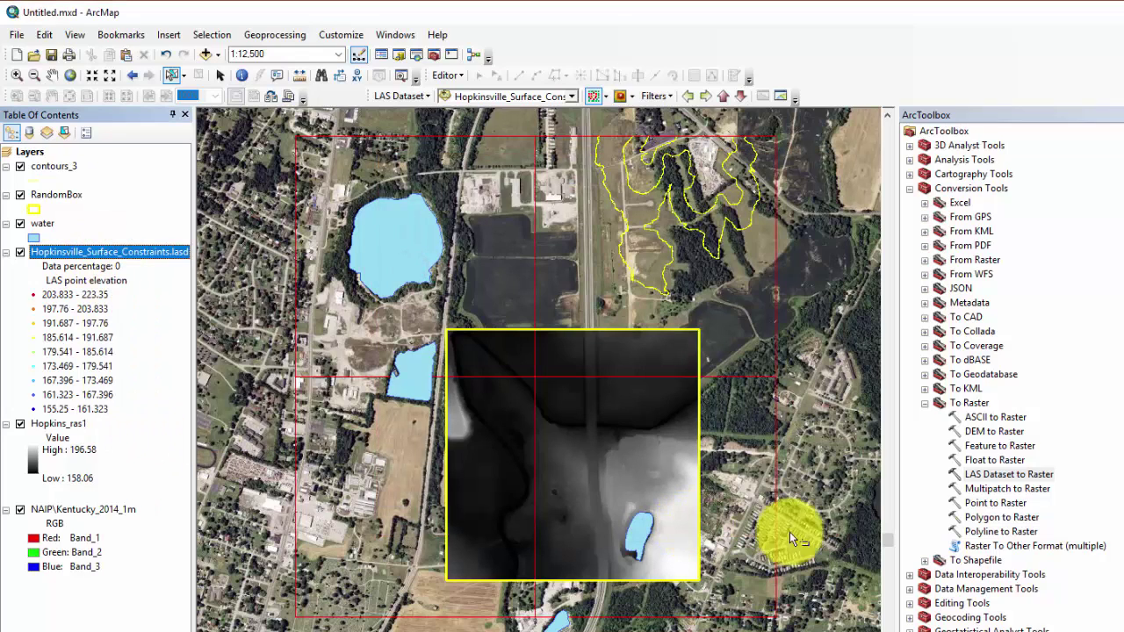
- Run LAS Dataset to Raster to hopkins_ras2 with AVERAGE binning and NATURAL_NEIGHBOR void fill
double_click(978, 482)
left_click(660, 132)
left_click(311, 145)
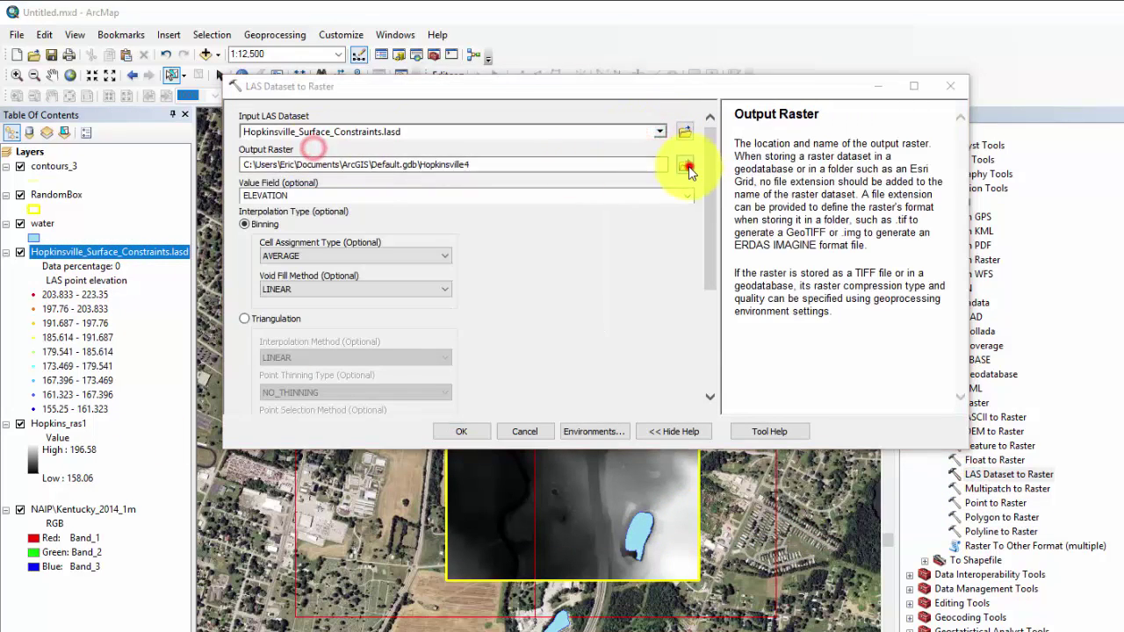
left_click(685, 166)
key("Return")
left_click(445, 289)
left_click(351, 316)
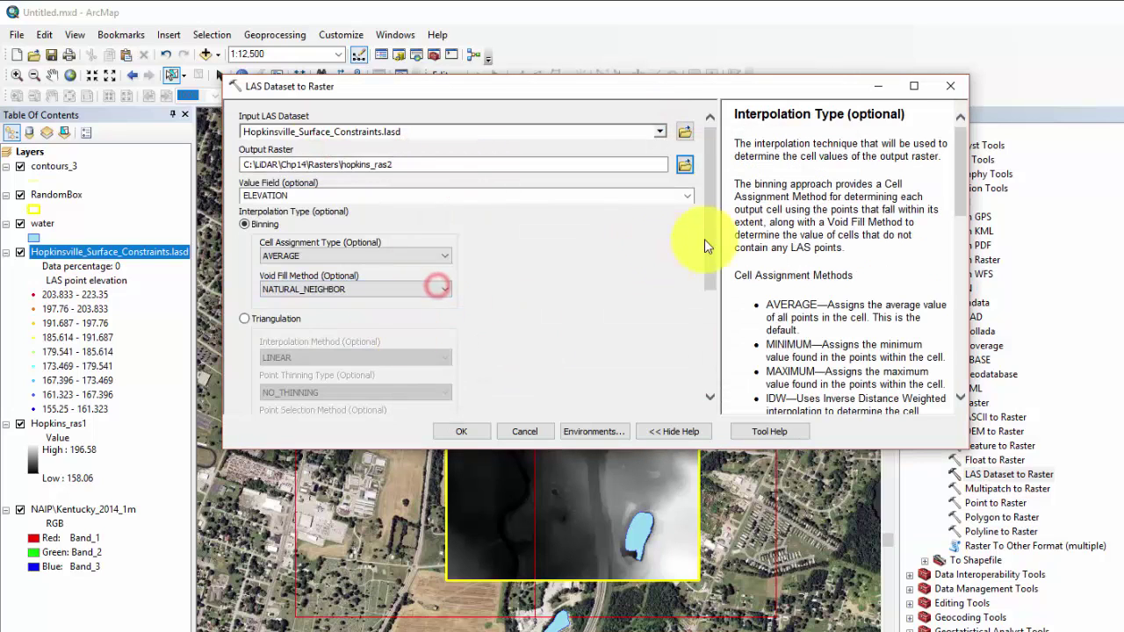
left_click_drag(708, 239, 676, 379)
left_click(676, 380)
left_click(480, 434)
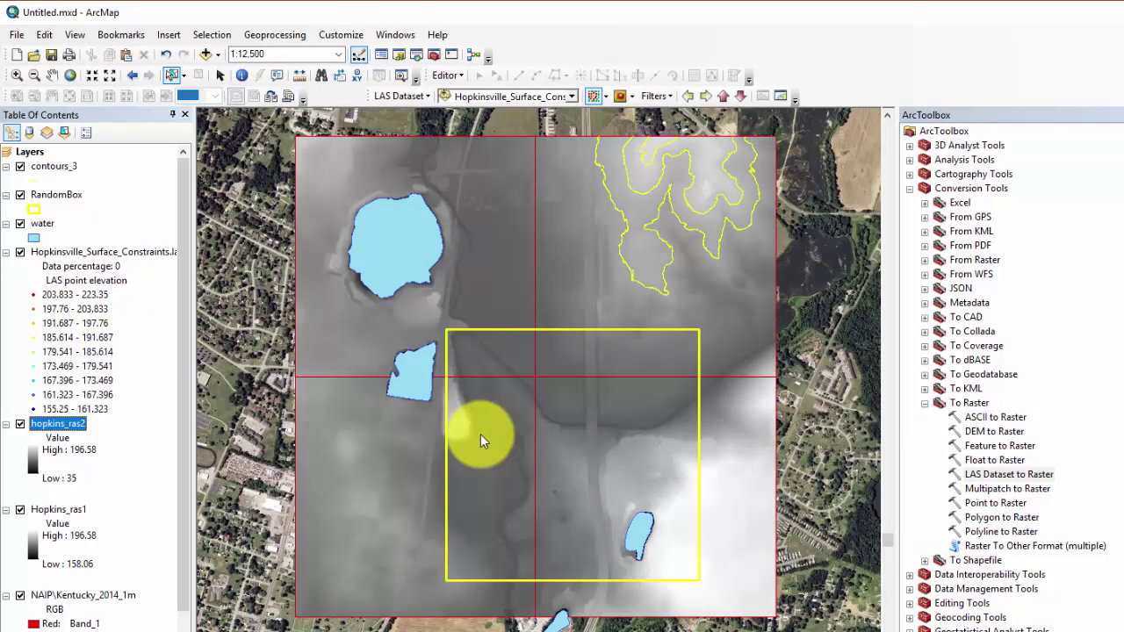
- Move hopkins_ras2 to the top of the layers and inspect its elevation values
left_click_drag(65, 167, 61, 169)
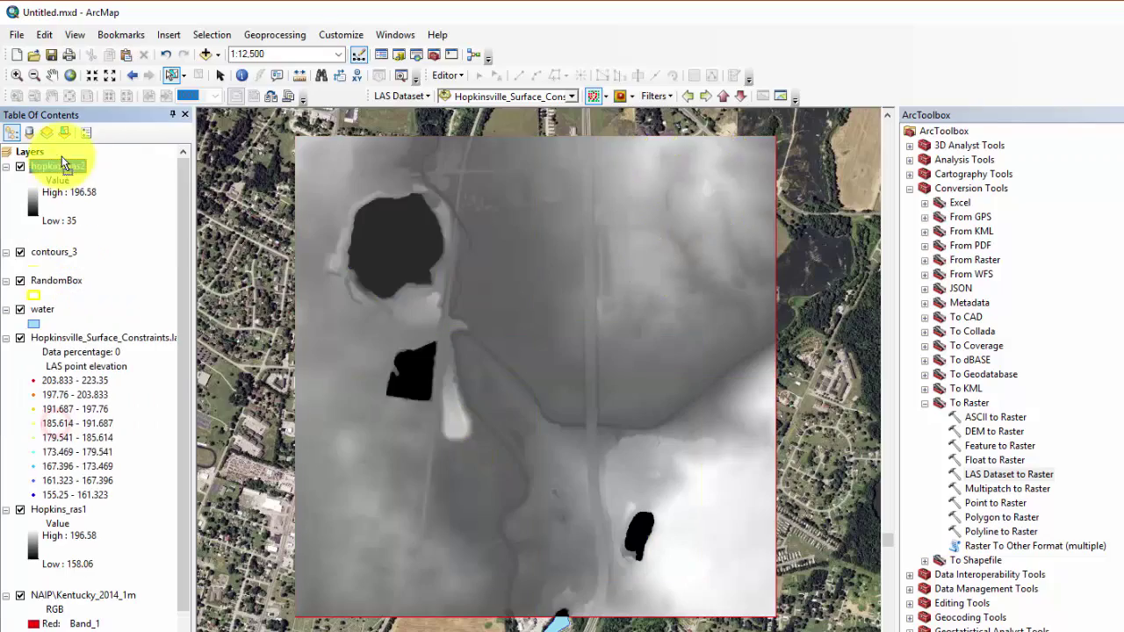
left_click(242, 75)
left_click(410, 238)
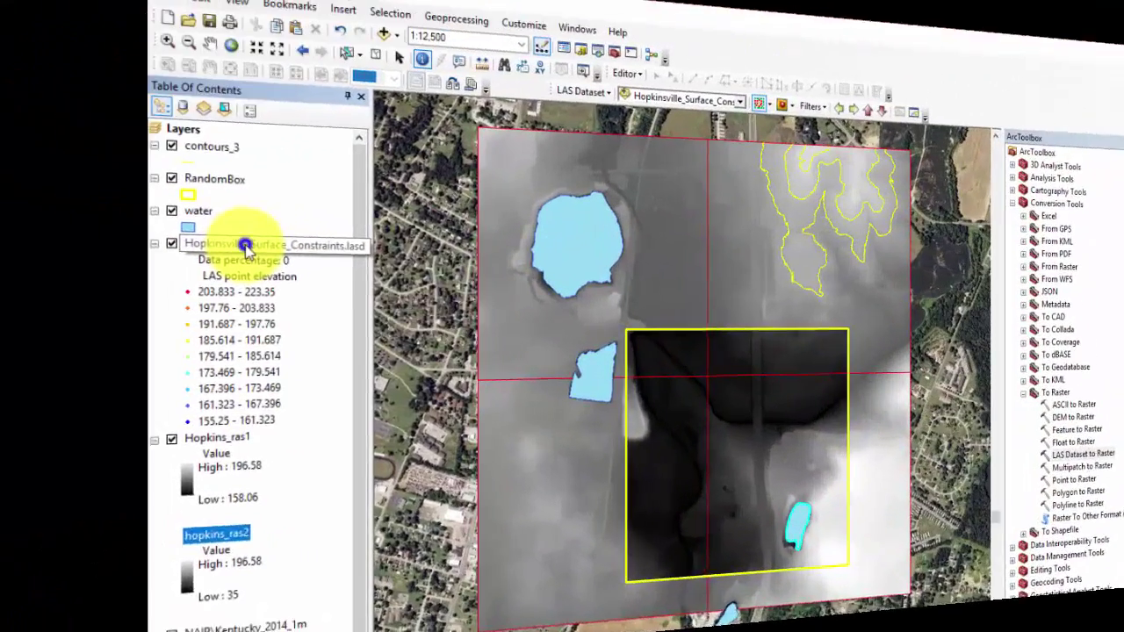
- Switch the LAS layer to use only contours_3, turning the water constraint off
right_click(158, 252)
left_click(145, 427)
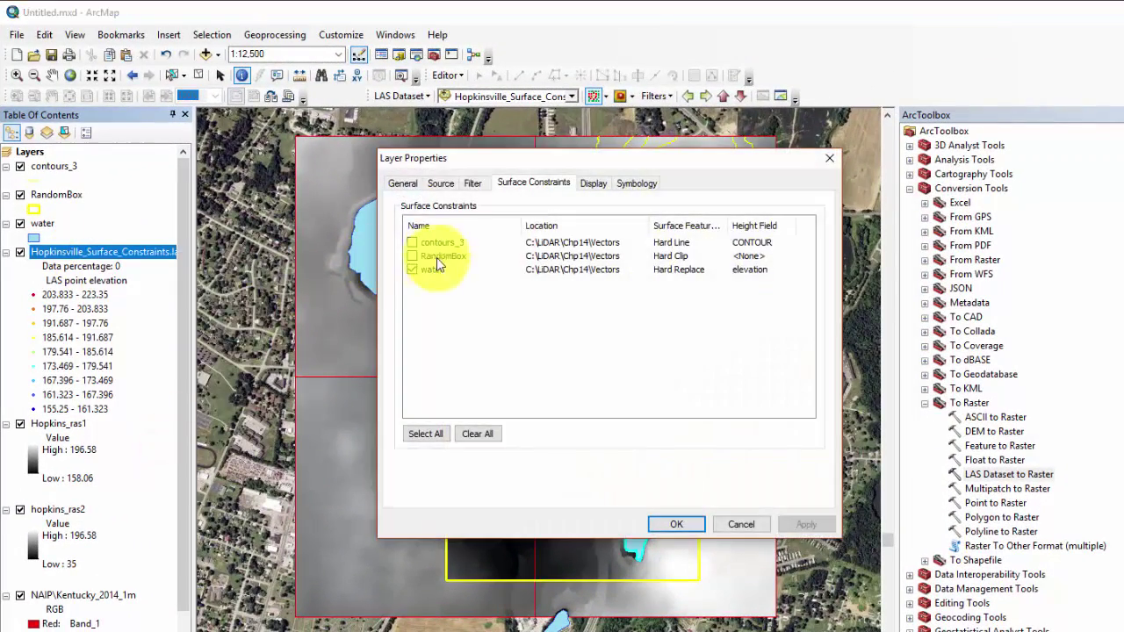
left_click(411, 270)
left_click(412, 241)
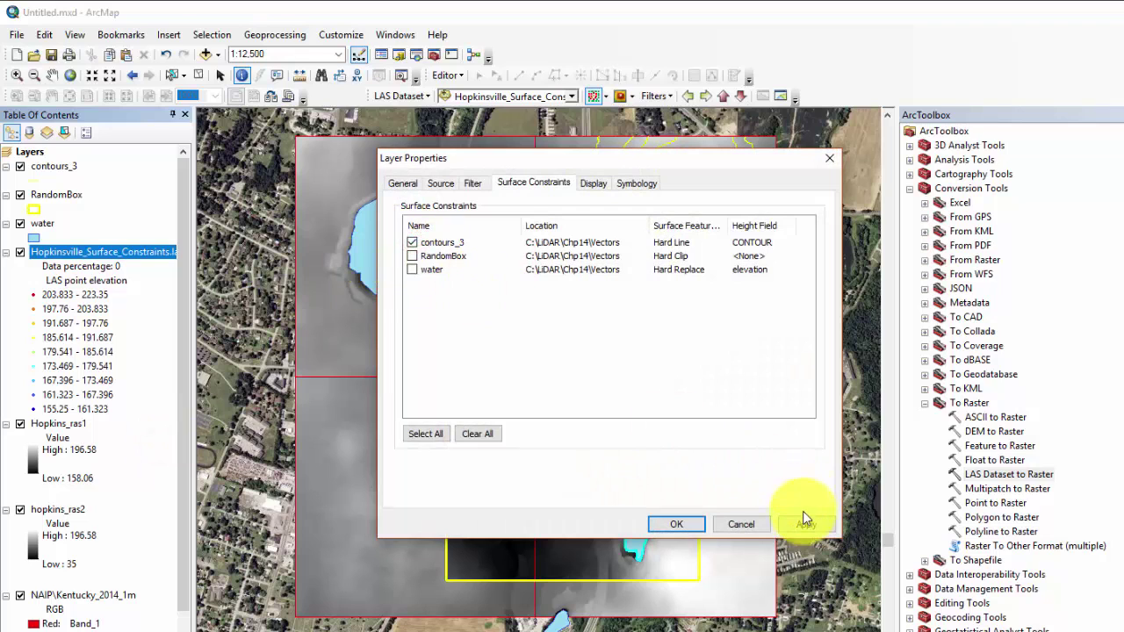
key("Return")
- Check the settings in the Extensions list
left_click(642, 94)
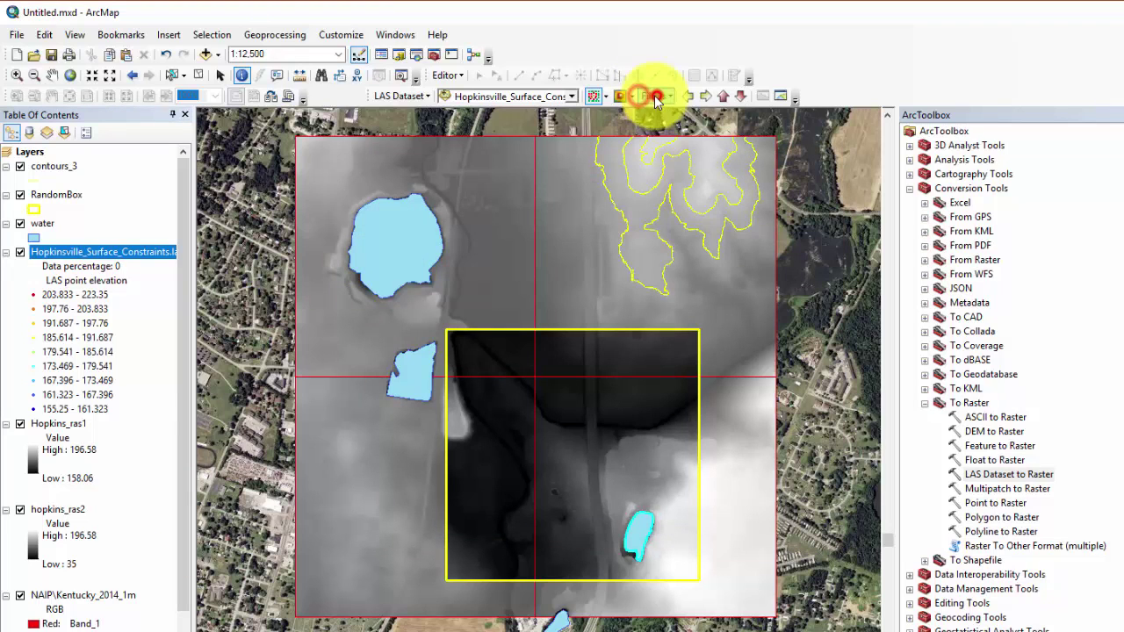
left_click(339, 34)
left_click(728, 518)
- Set LAS Dataset to TIN input to the Hopkinsville constraints dataset with output Hopkins_TIN
left_click(910, 145)
left_click(924, 188)
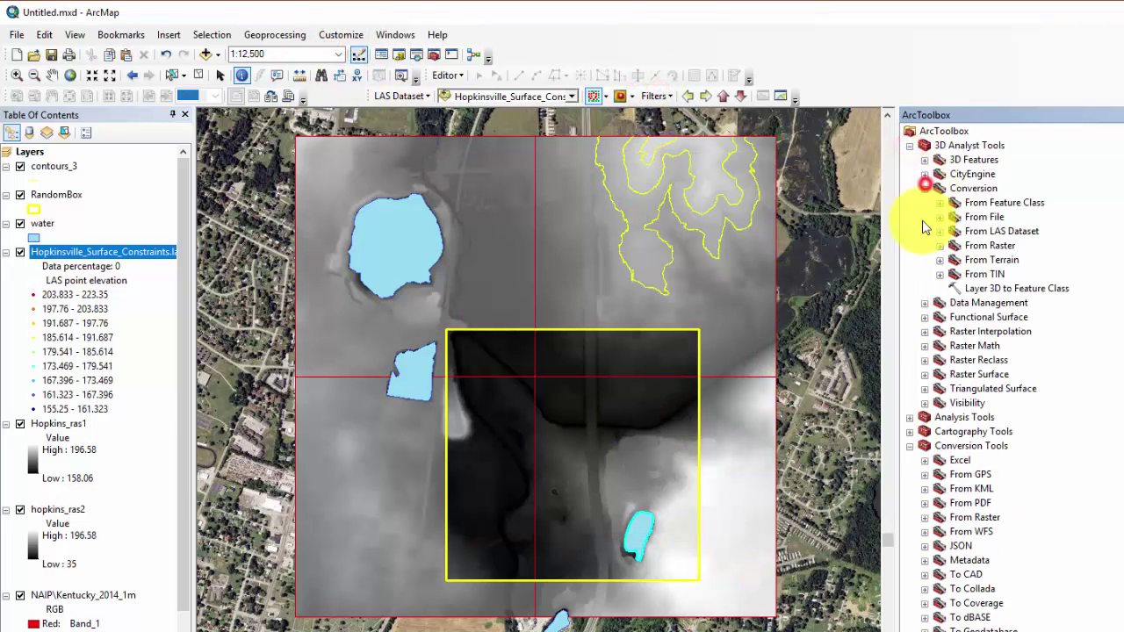
left_click(941, 231)
double_click(1001, 246)
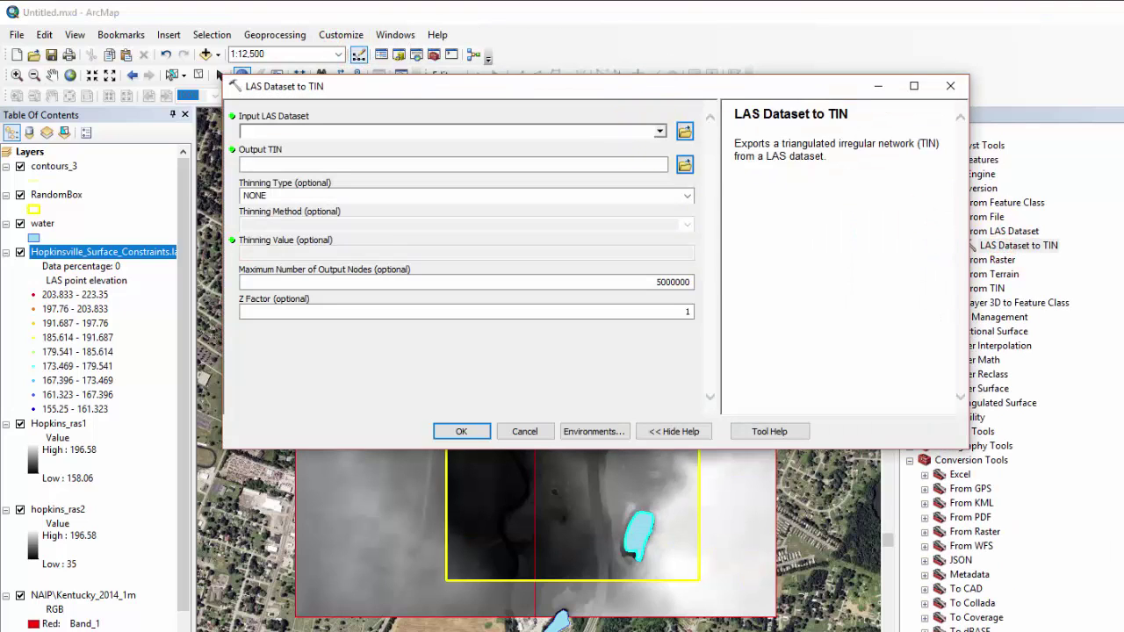
left_click(660, 131)
left_click(364, 151)
left_click(682, 165)
left_click(521, 349)
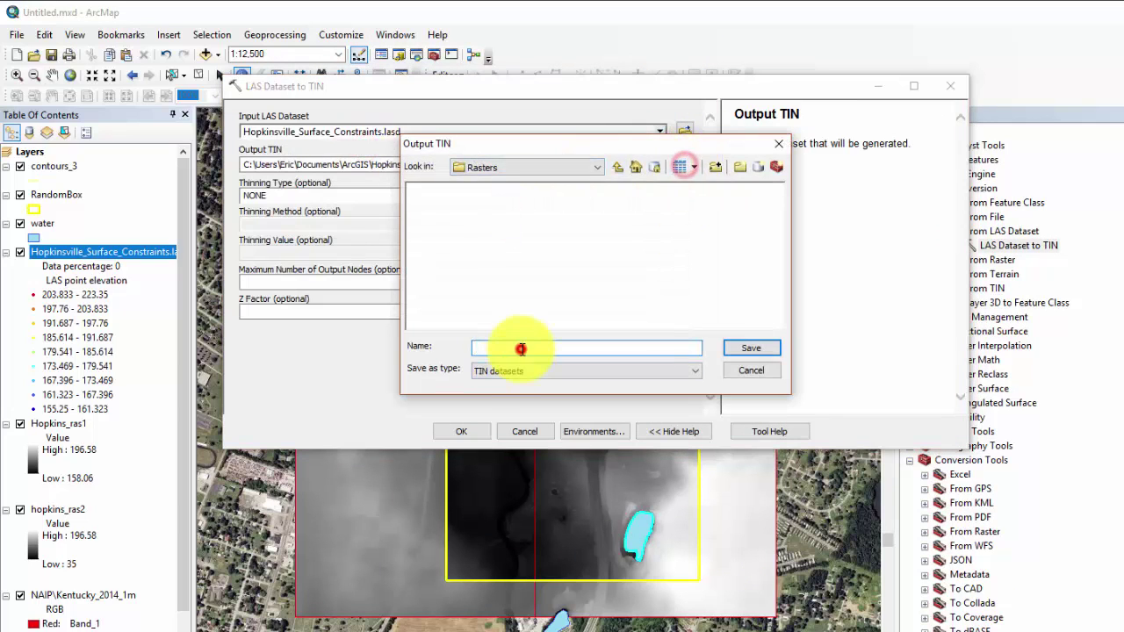
type("Hopkins_TIN")
key("Return")
- Run it with RANDOM thinning and select the new Hopkins_TIN layer
left_click(682, 195)
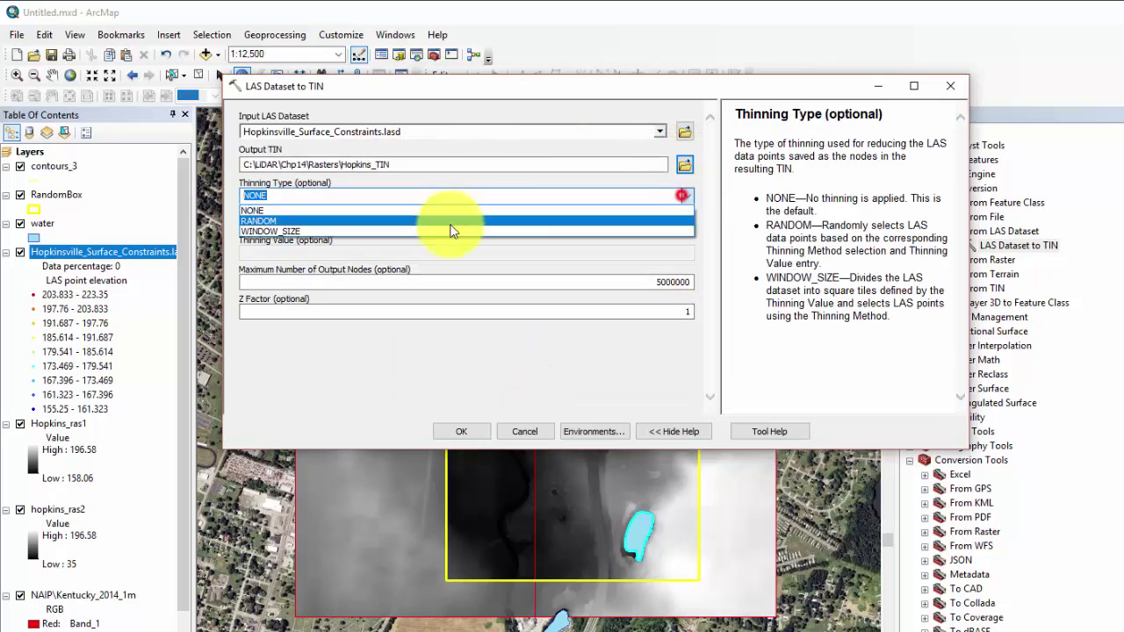
left_click(450, 221)
left_click(454, 428)
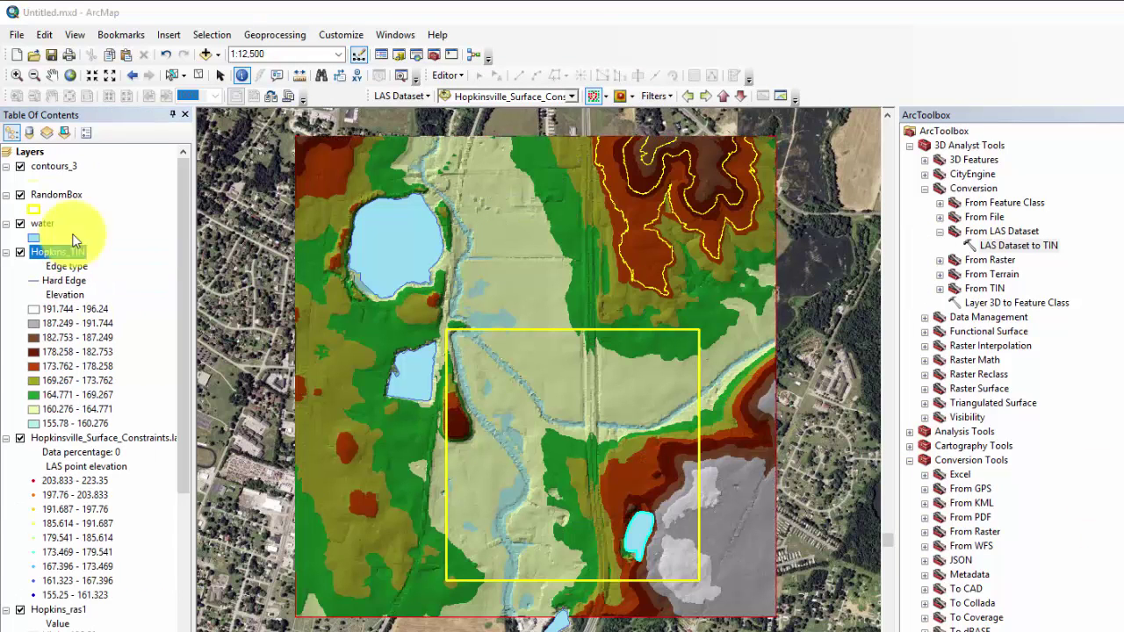
left_click(75, 167)
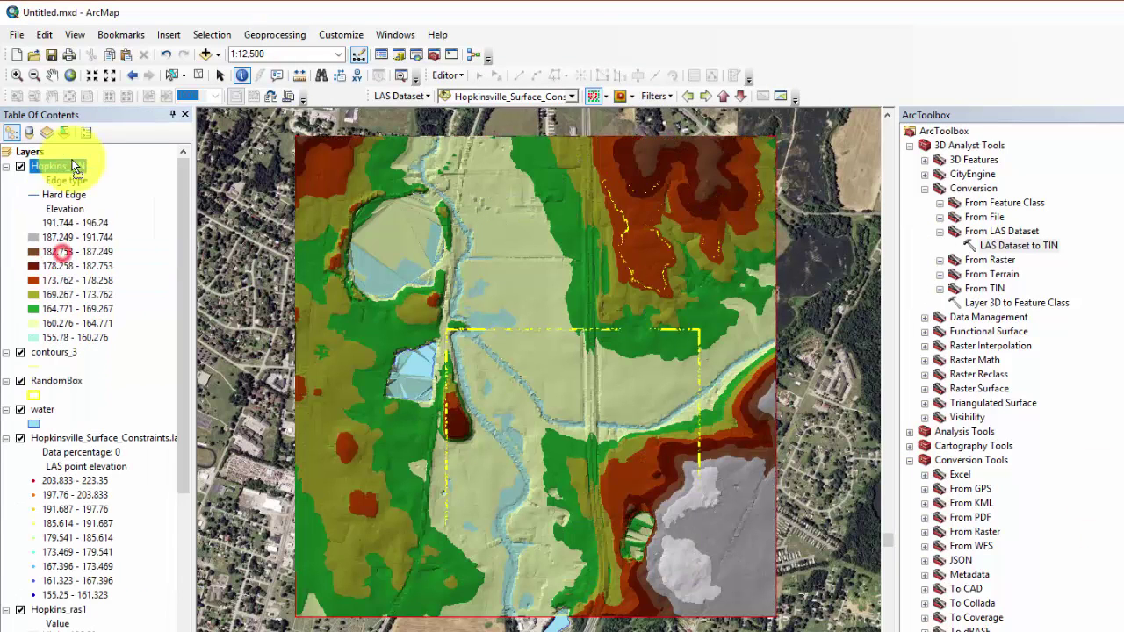
left_click(19, 167)
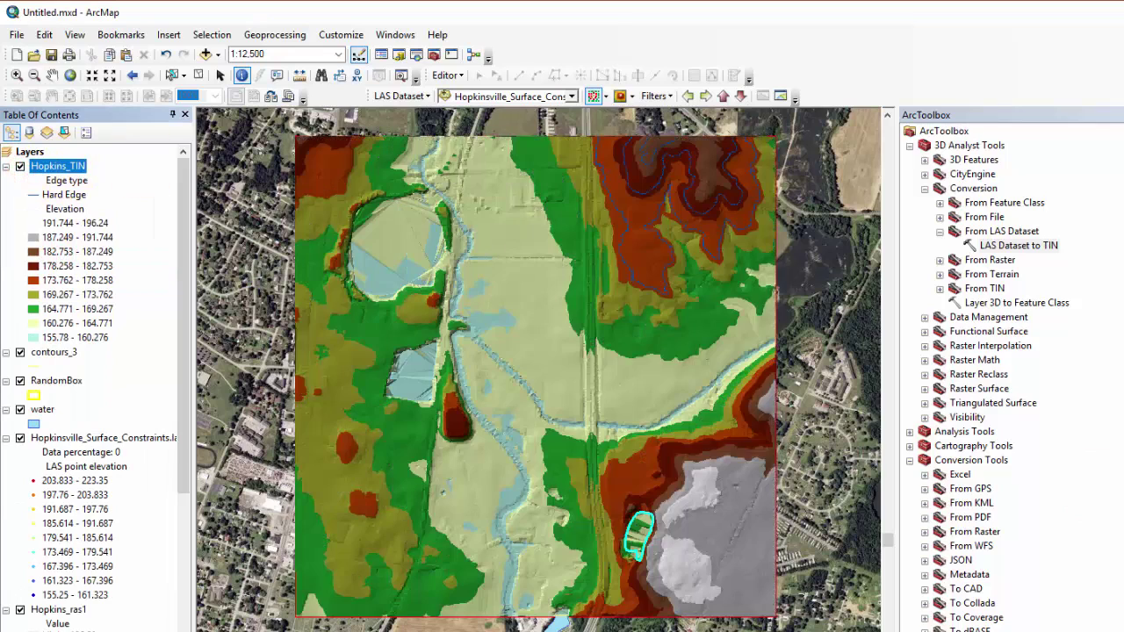
- Set Remove Files from LAS Dataset to Hopkinsville_Surface_Constraints.lasd, choosing RandomBox for removal
left_click(910, 145)
left_click(910, 188)
left_click(910, 217)
left_click(925, 461)
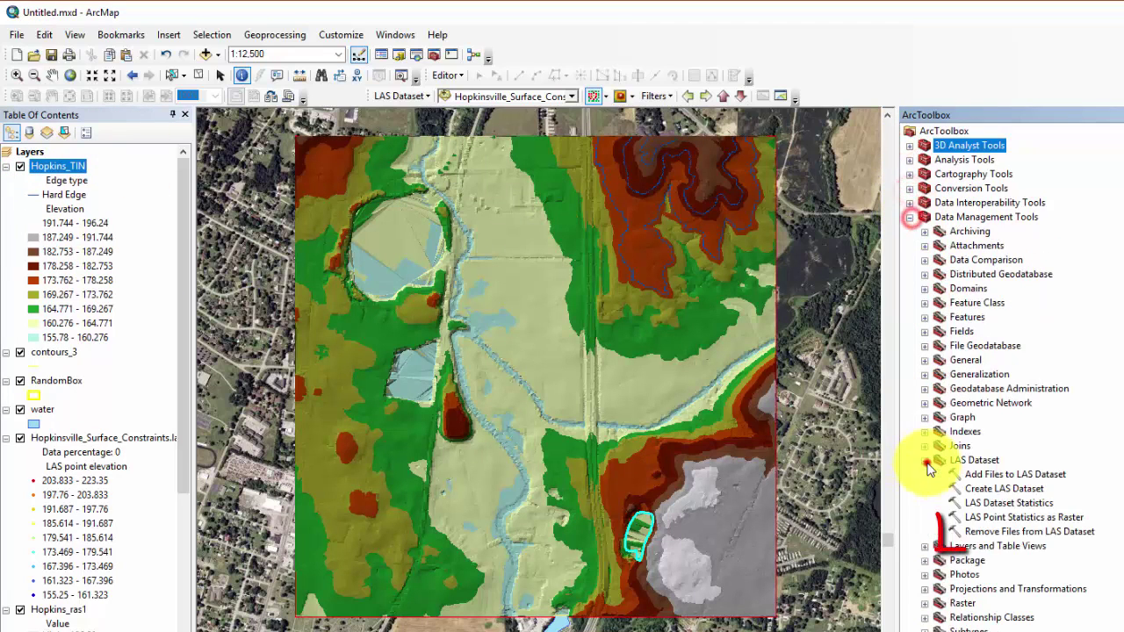
left_click(1068, 531)
left_click(1034, 490)
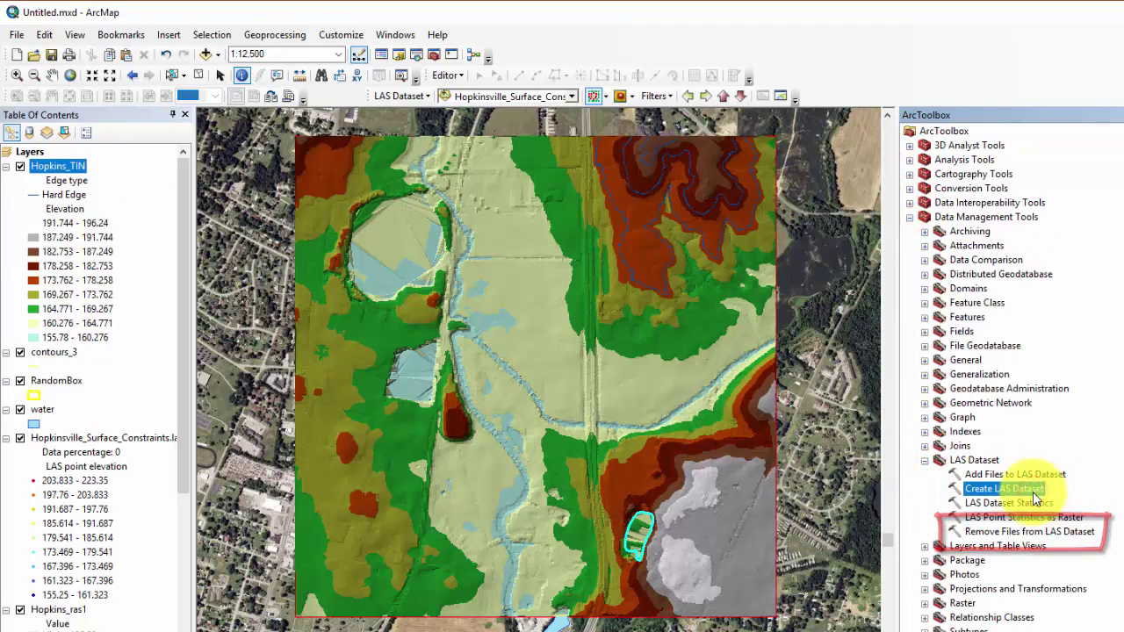
double_click(1019, 532)
left_click(659, 130)
left_click(360, 150)
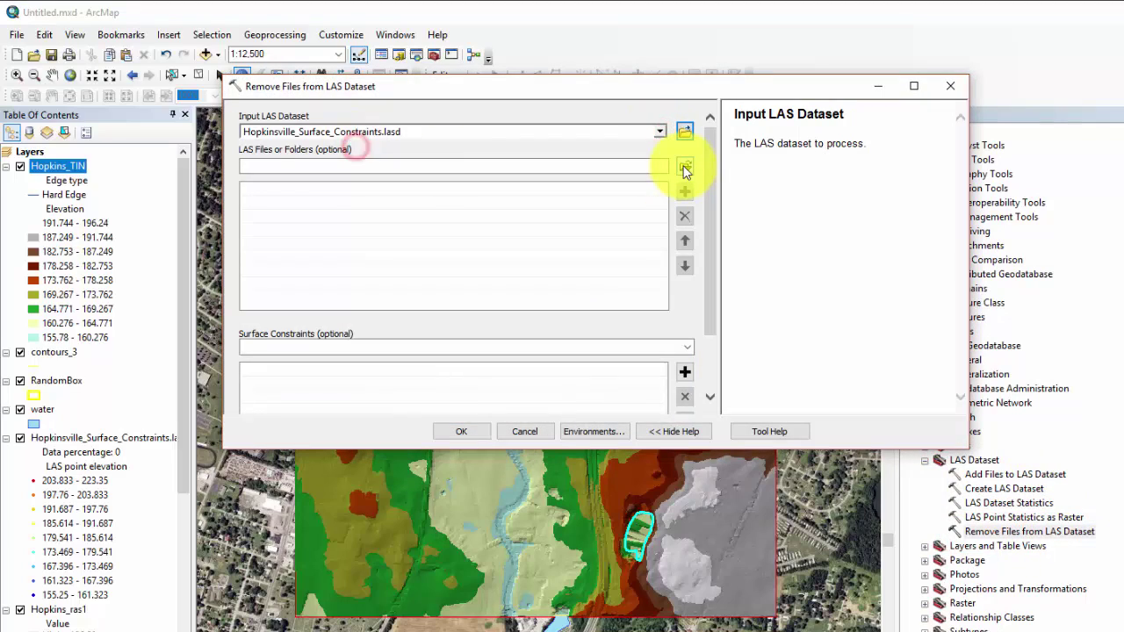
scroll(685, 166, "down", 3)
left_click(281, 271)
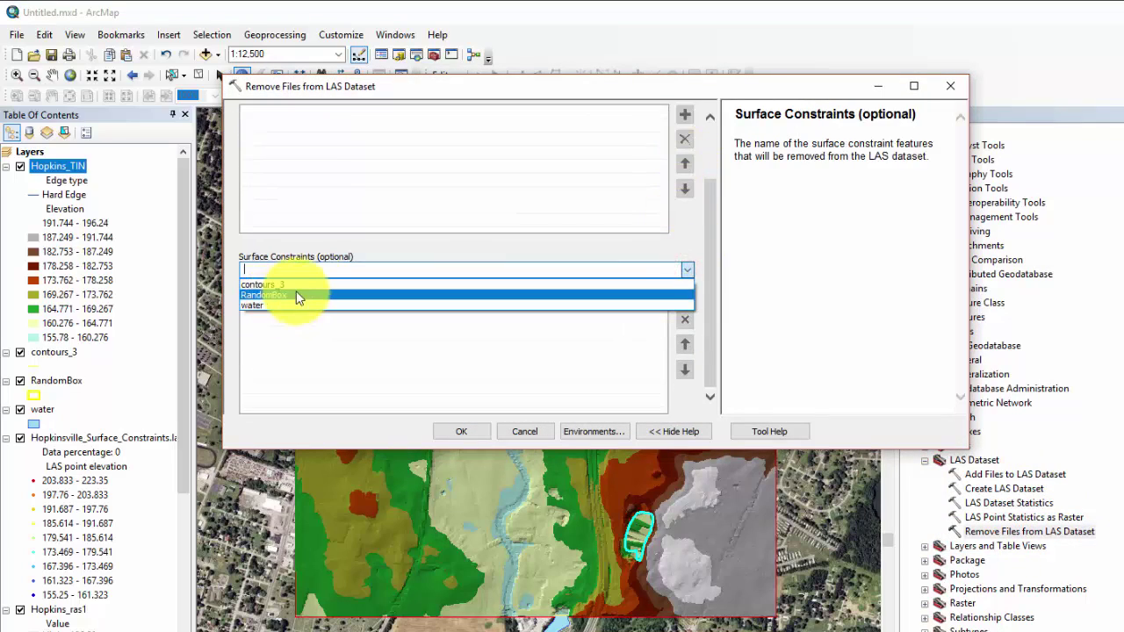
left_click(295, 294)
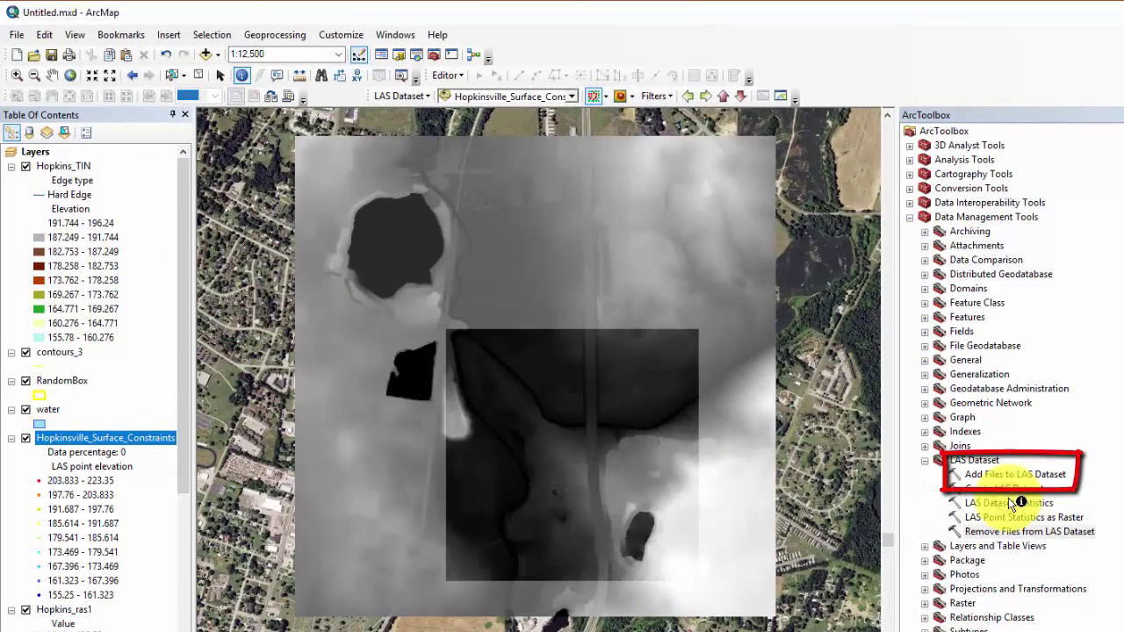
- Use Add Files to LAS Dataset to add RandomBox back as a Hard_Line surface constraint
double_click(988, 474)
left_click(715, 230)
left_click(658, 268)
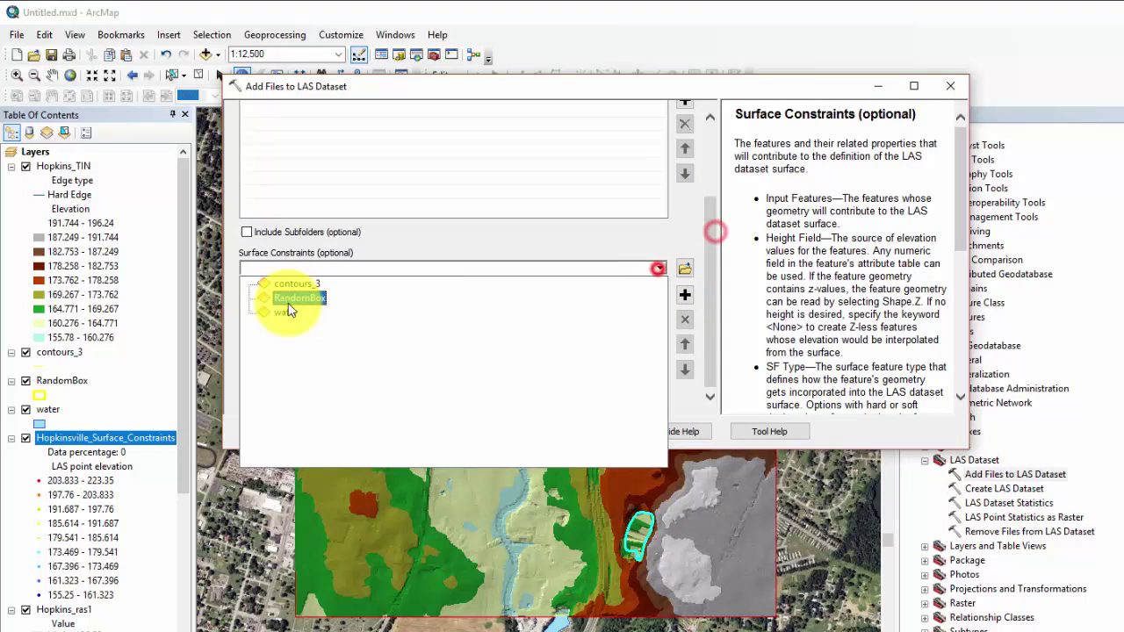
left_click(289, 303)
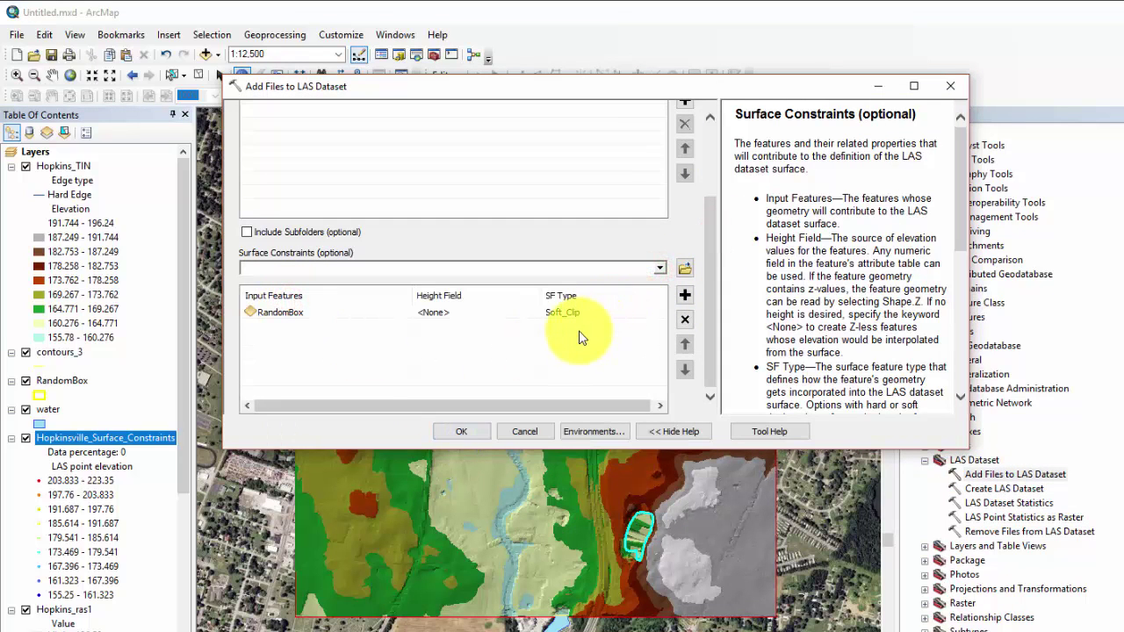
left_click(572, 311)
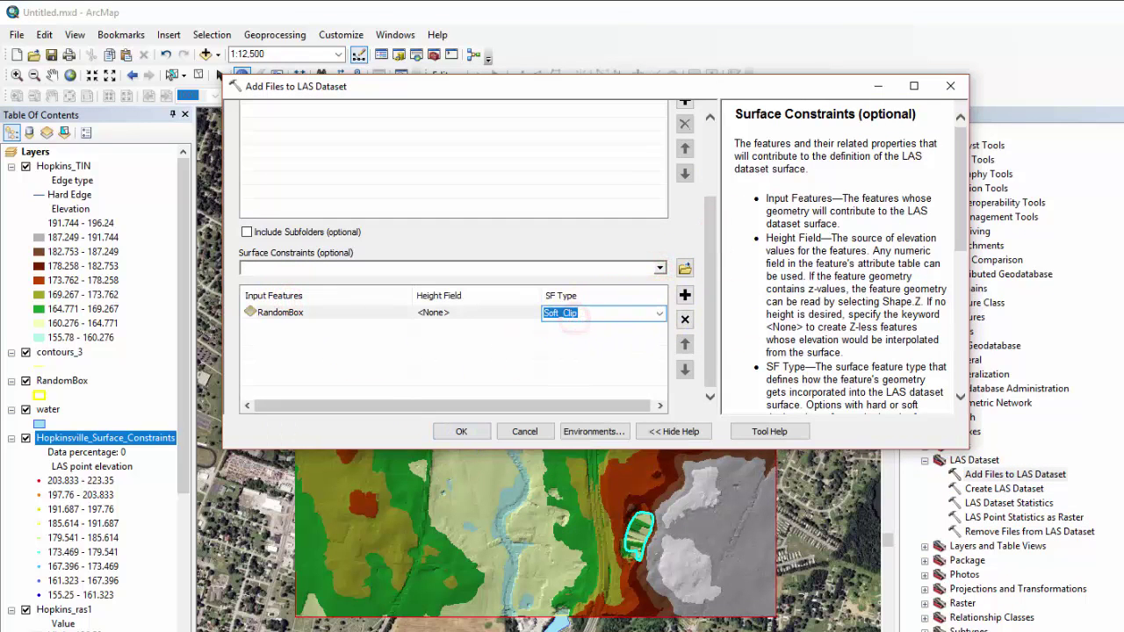
left_click(654, 312)
left_click(611, 377)
scroll(721, 264, "up", 5)
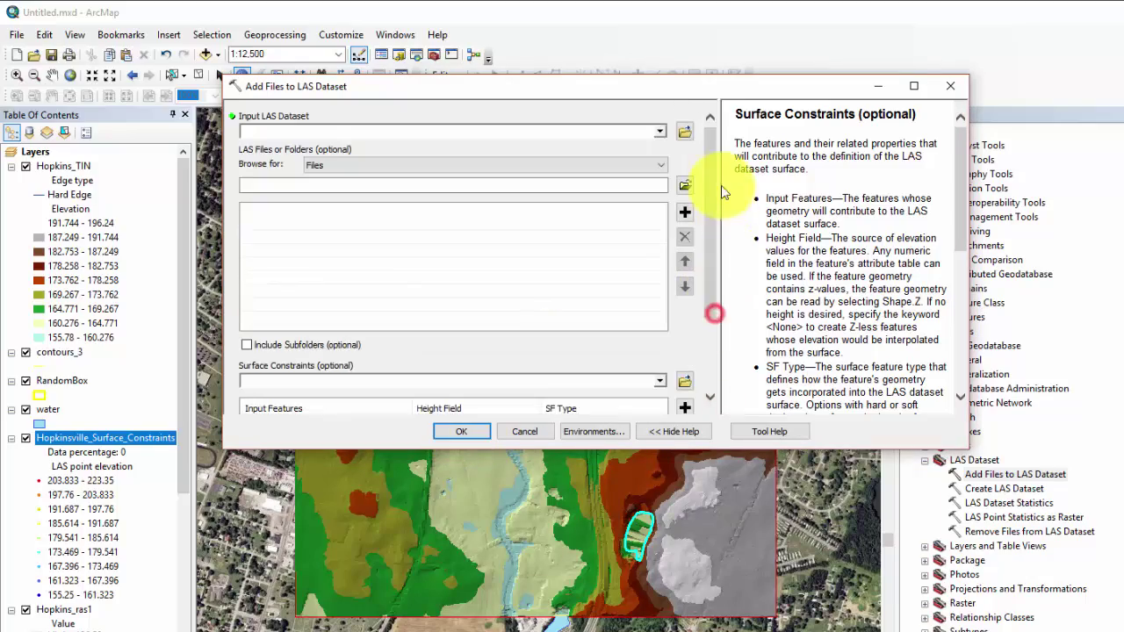
left_click(658, 126)
scroll(527, 263, "down", 5)
left_click(463, 432)
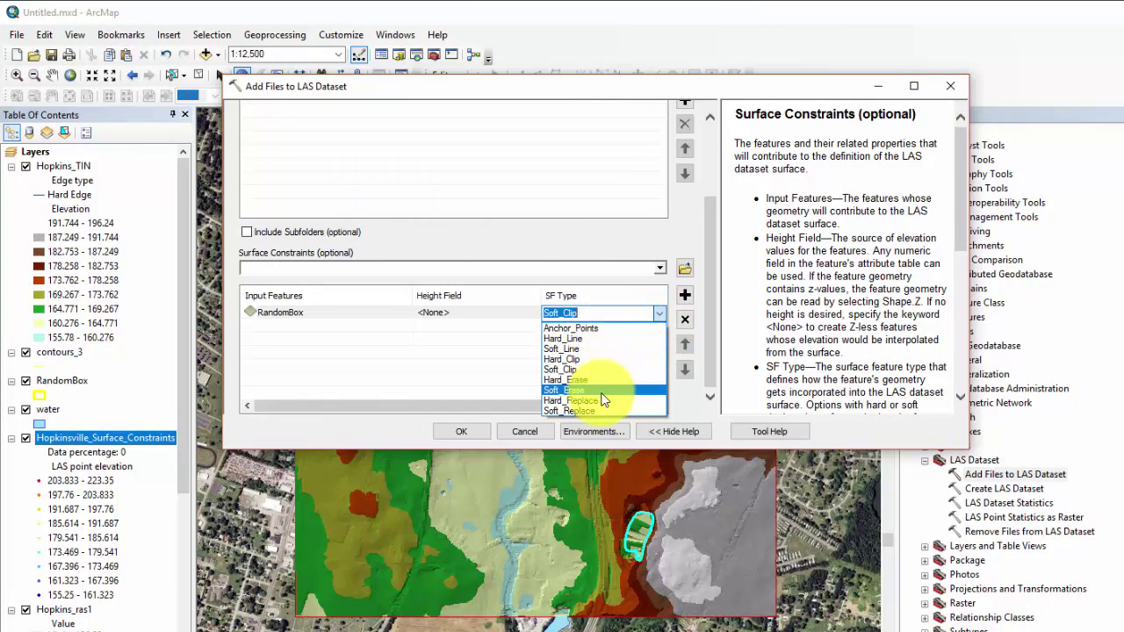
left_click(594, 340)
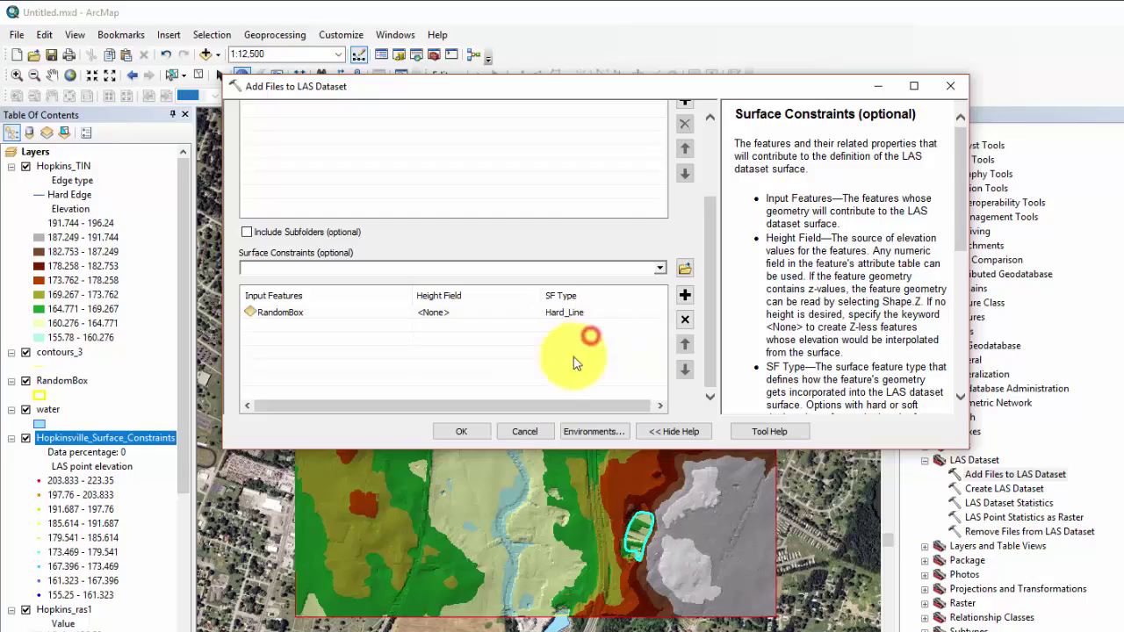
left_click(462, 431)
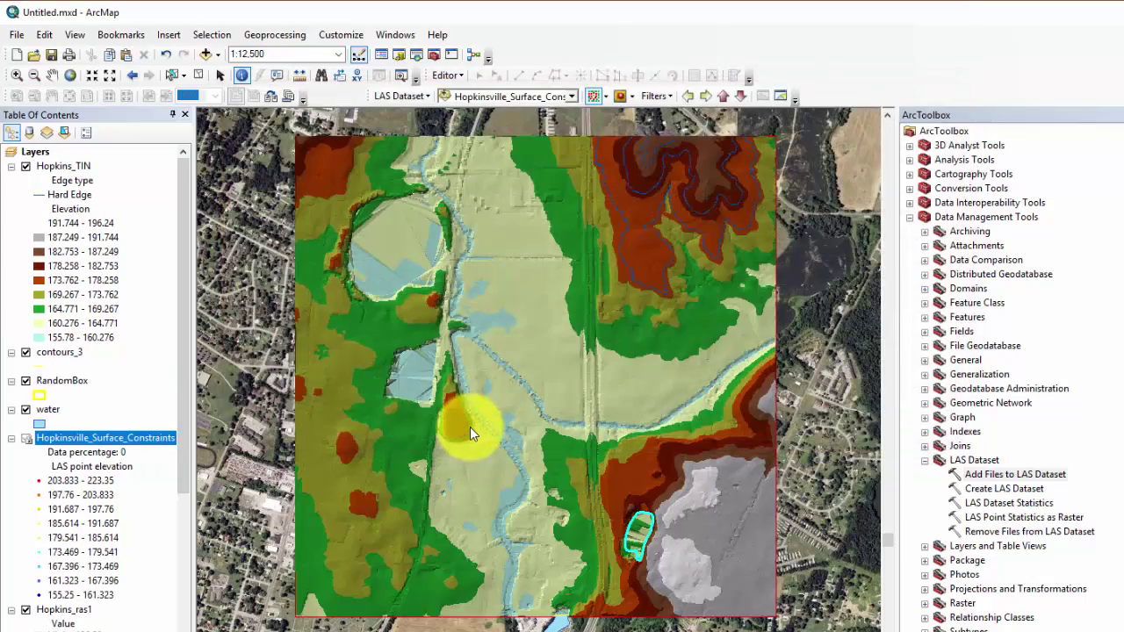